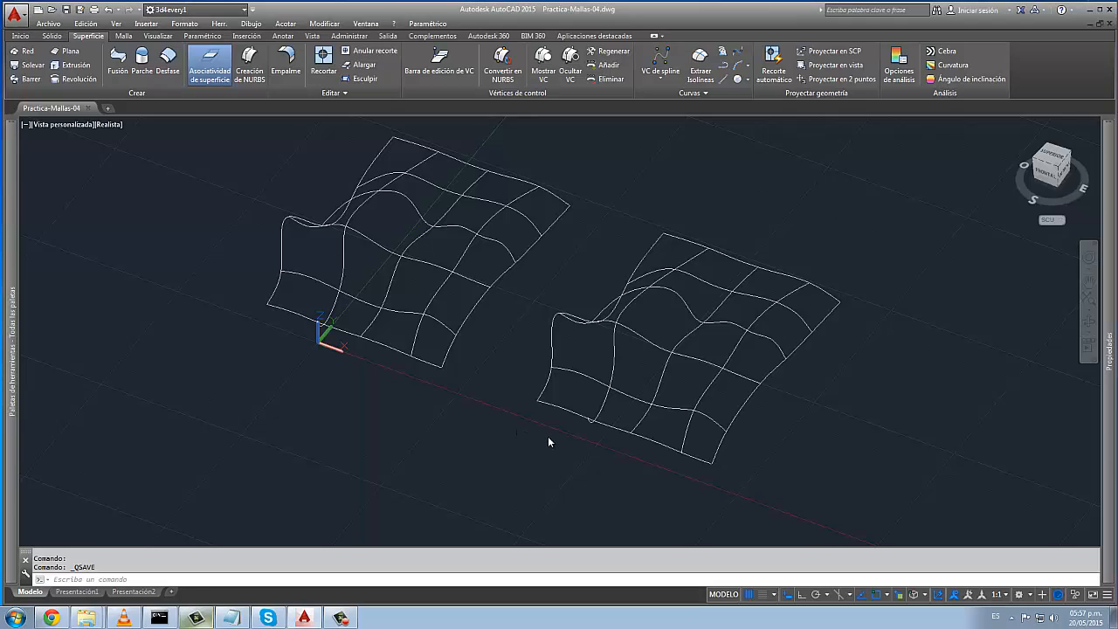
- Start a surface loft (Solevar) and set the closed-profile creation mode to SUperficie
{"action": "mouse_move", "coordinate": [500, 425]}
{"action": "middle_mouse_down", "text": "shift"}
{"action": "mouse_move", "coordinate": [565, 437]}
{"action": "mouse_move", "coordinate": [502, 427]}
{"action": "middle_mouse_up", "text": "shift"}
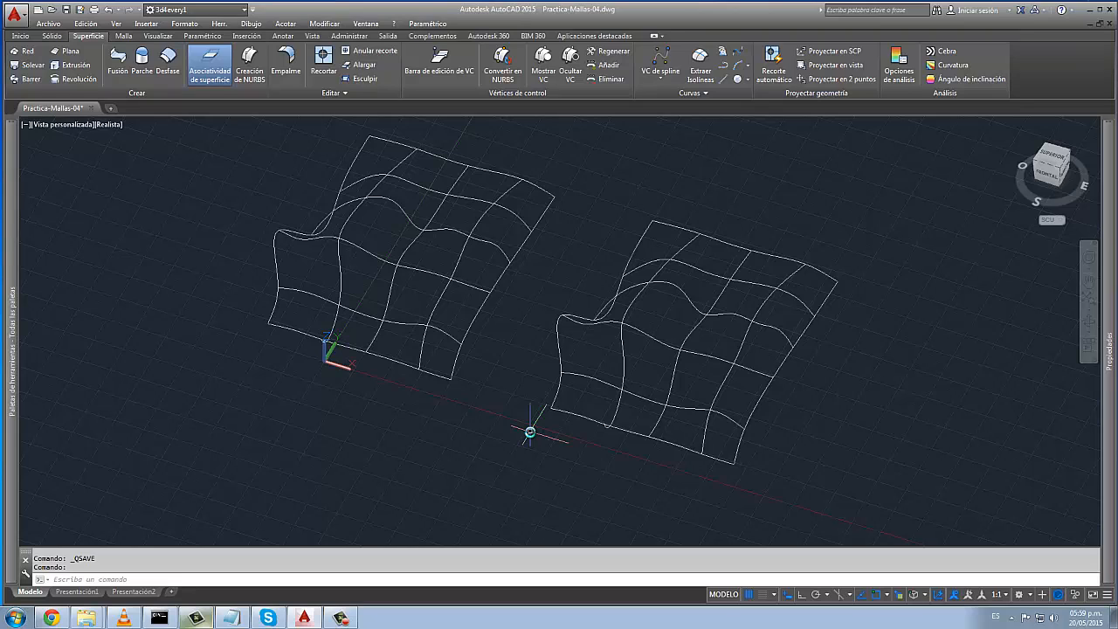
{"action": "middle_click_drag", "start_coordinate": [624, 471], "coordinate": [603, 454], "text": "shift"}
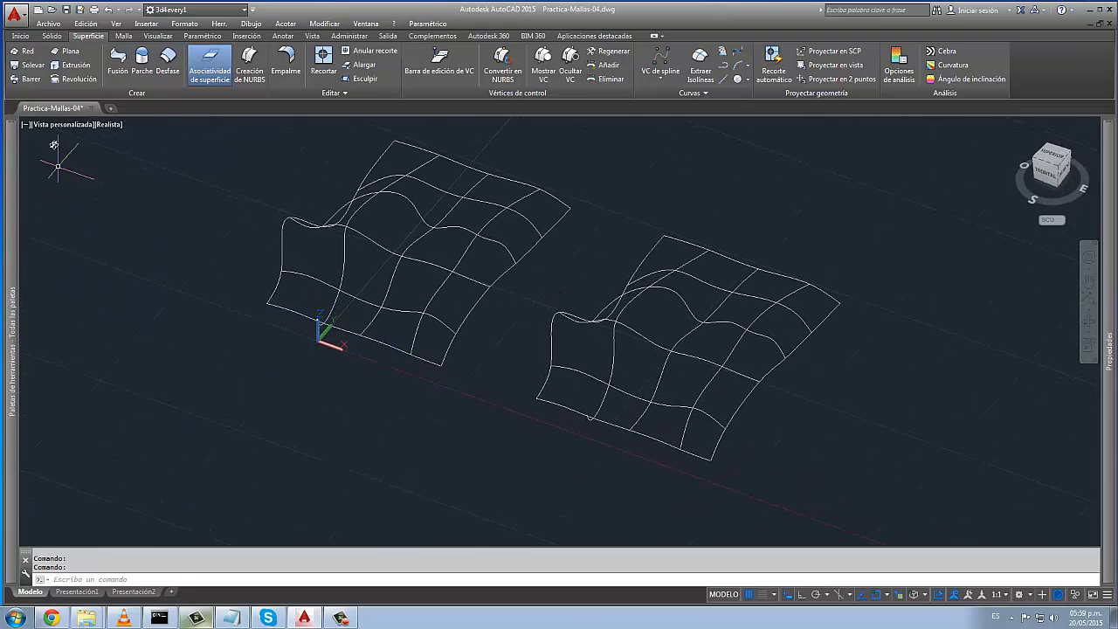
{"action": "left_click", "coordinate": [34, 64]}
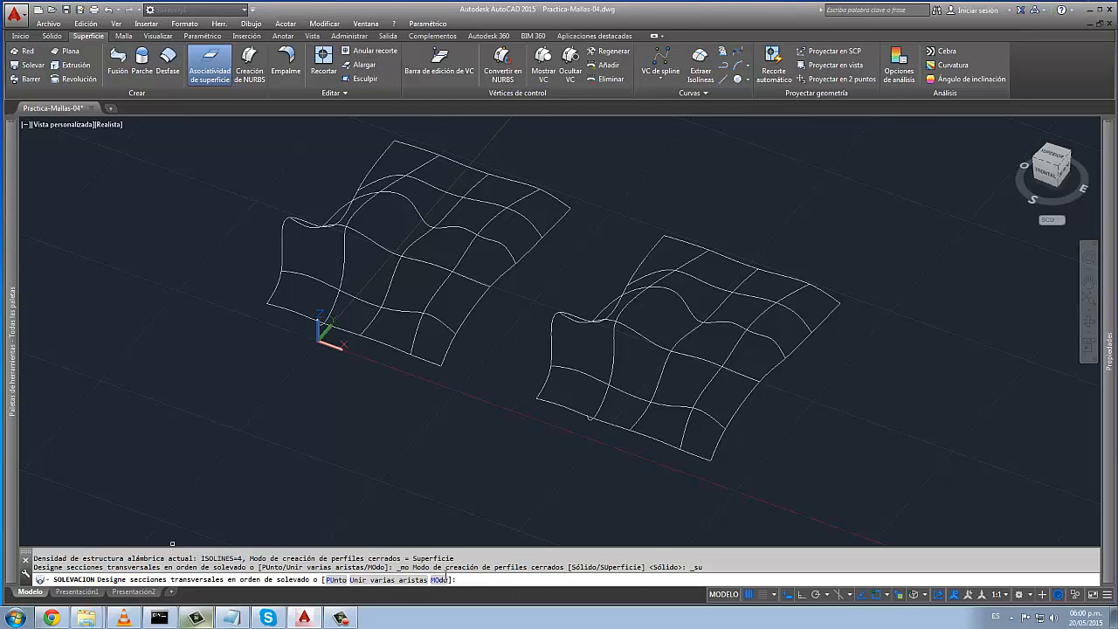
{"action": "type", "text": "mp"}
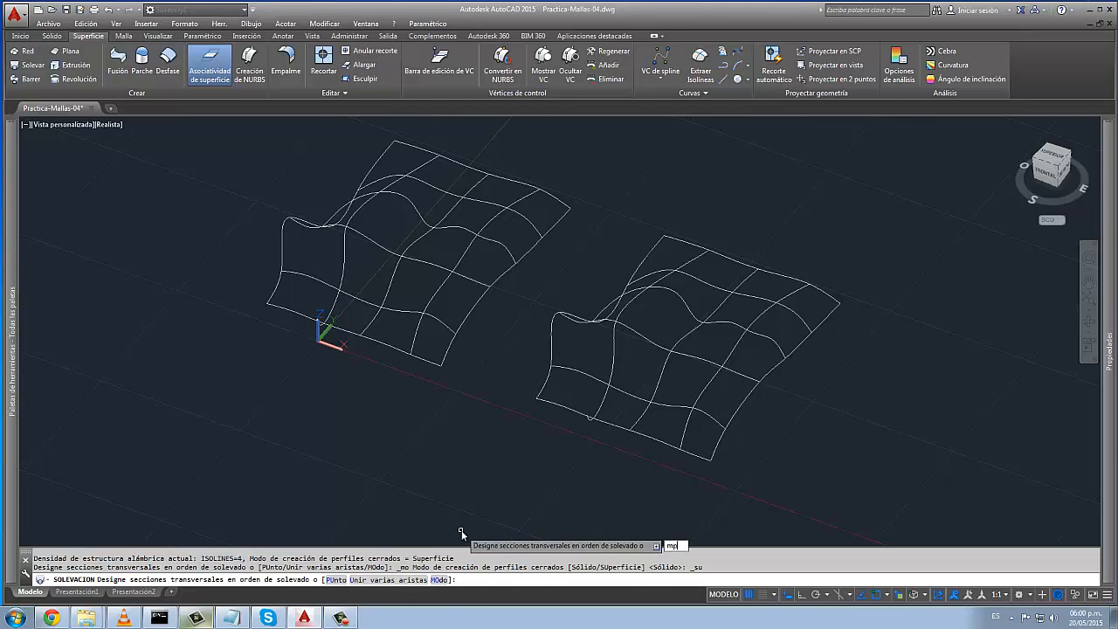
{"action": "key", "text": "BackSpace"}
{"action": "type", "text": "o"}
{"action": "key", "text": "Return"}
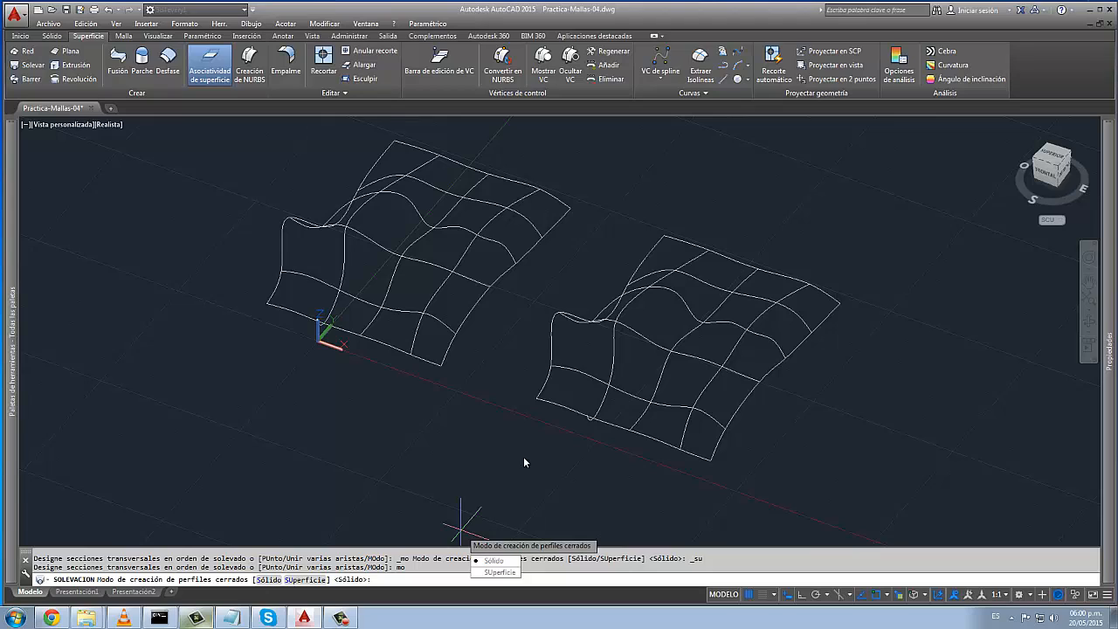
{"action": "left_click", "coordinate": [493, 573]}
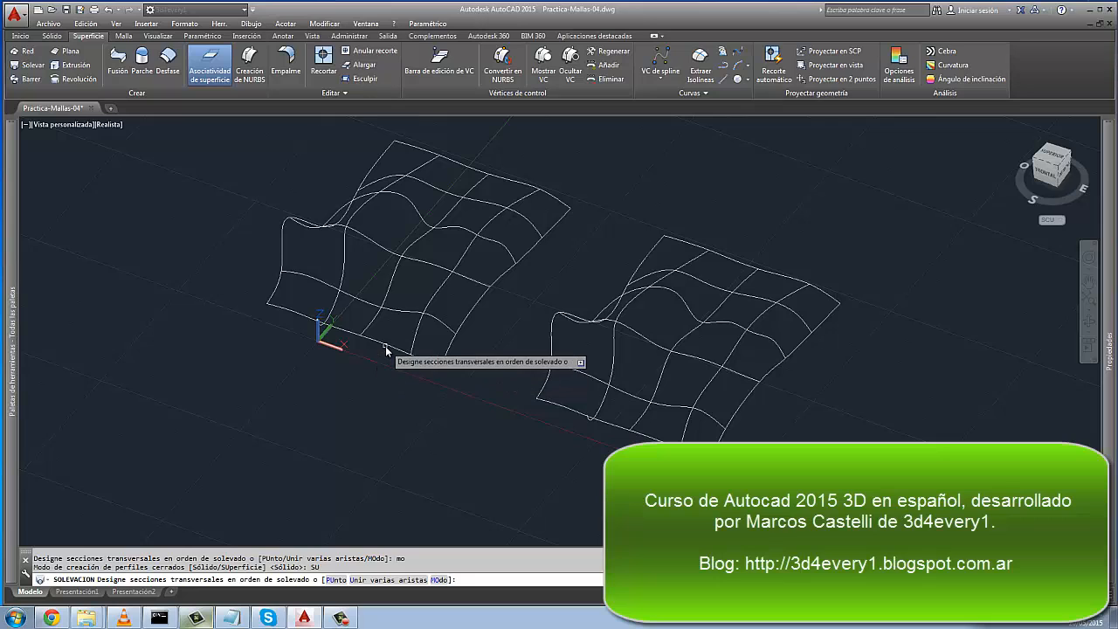
- Select the six transverse curves of the first curve network, from its front edge to its back edge, as loft cross sections
{"action": "left_click", "coordinate": [388, 341]}
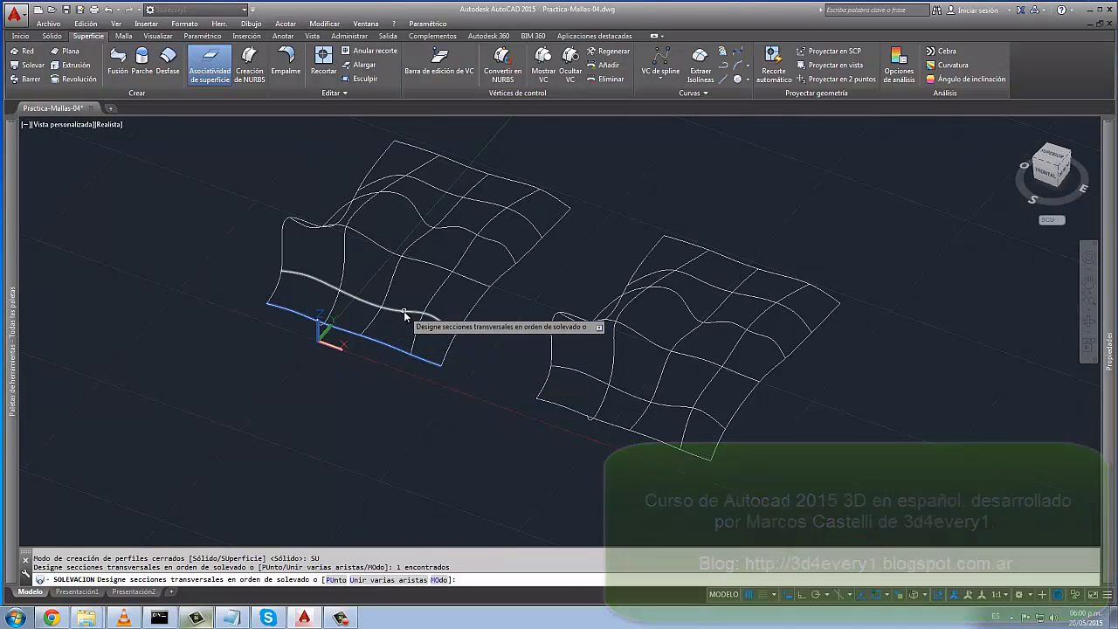
{"action": "left_click", "coordinate": [403, 311]}
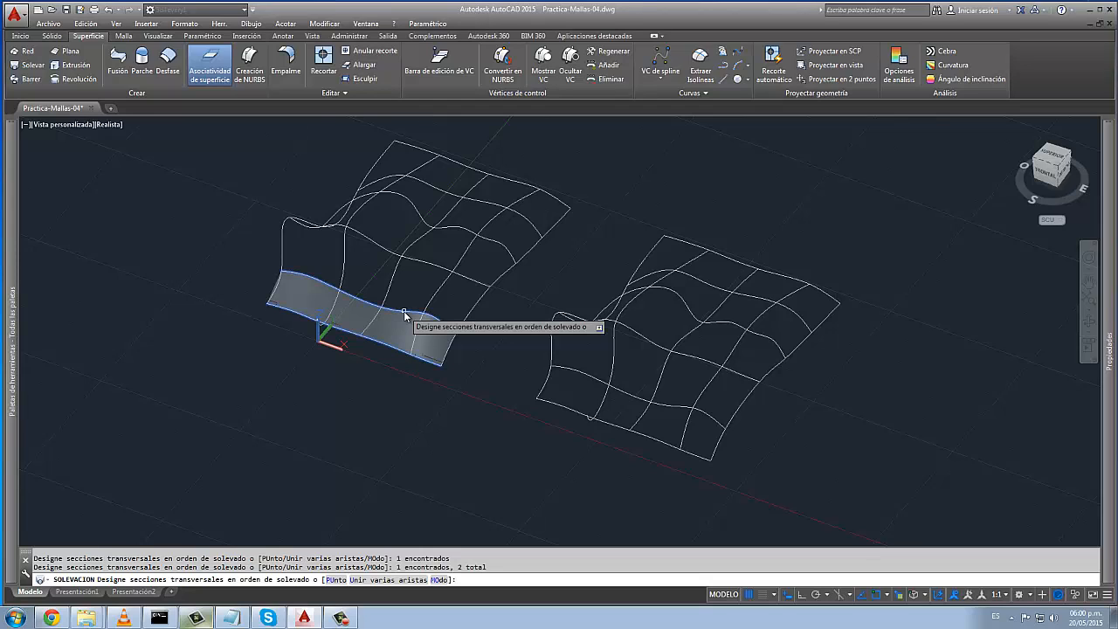
{"action": "left_click", "coordinate": [428, 264]}
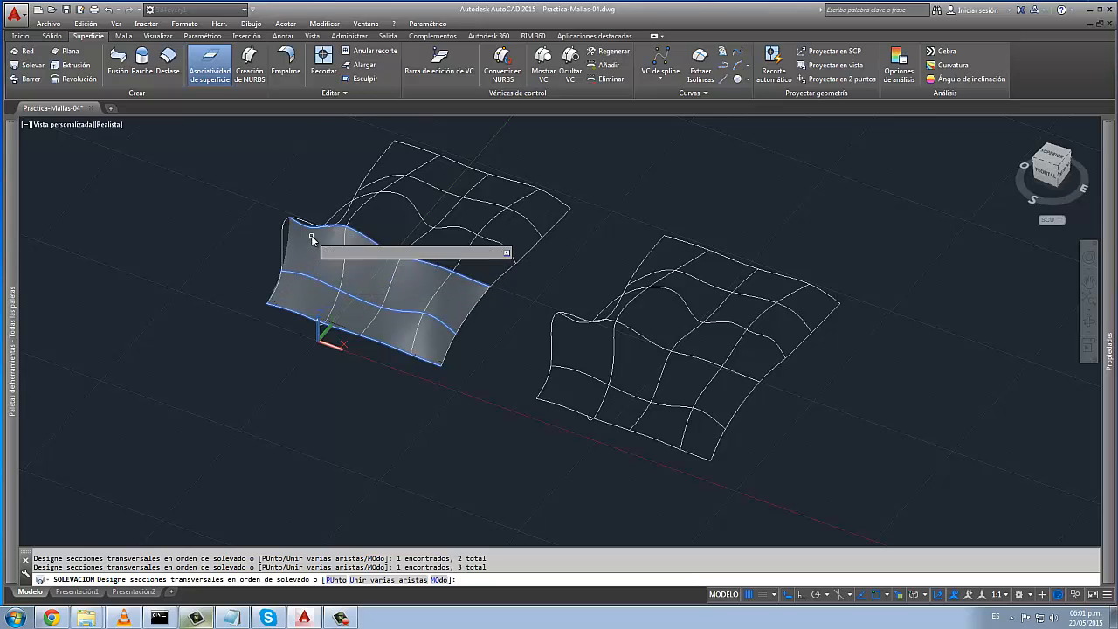
{"action": "left_click", "coordinate": [460, 230]}
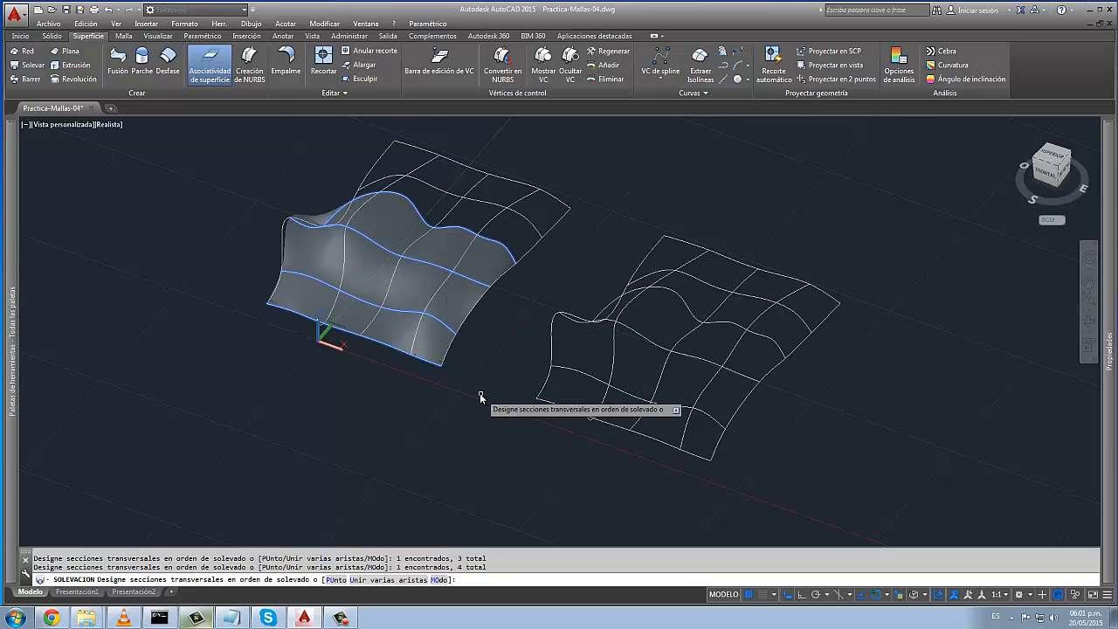
{"action": "middle_click_drag", "start_coordinate": [477, 395], "coordinate": [428, 370], "text": "shift"}
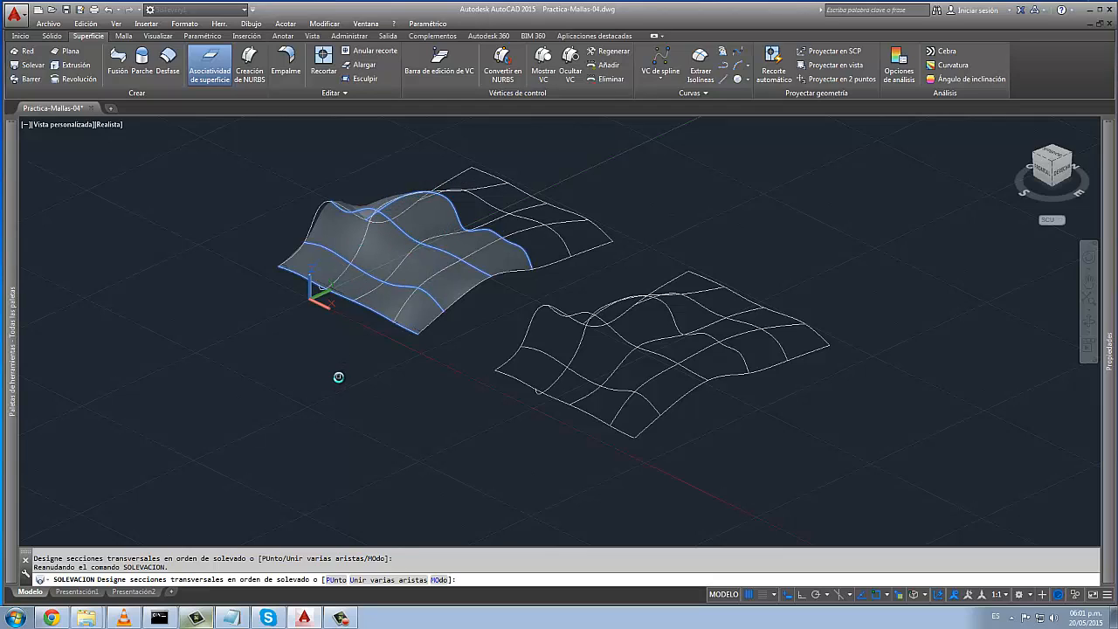
{"action": "middle_click_drag", "start_coordinate": [415, 436], "coordinate": [444, 462], "text": "shift"}
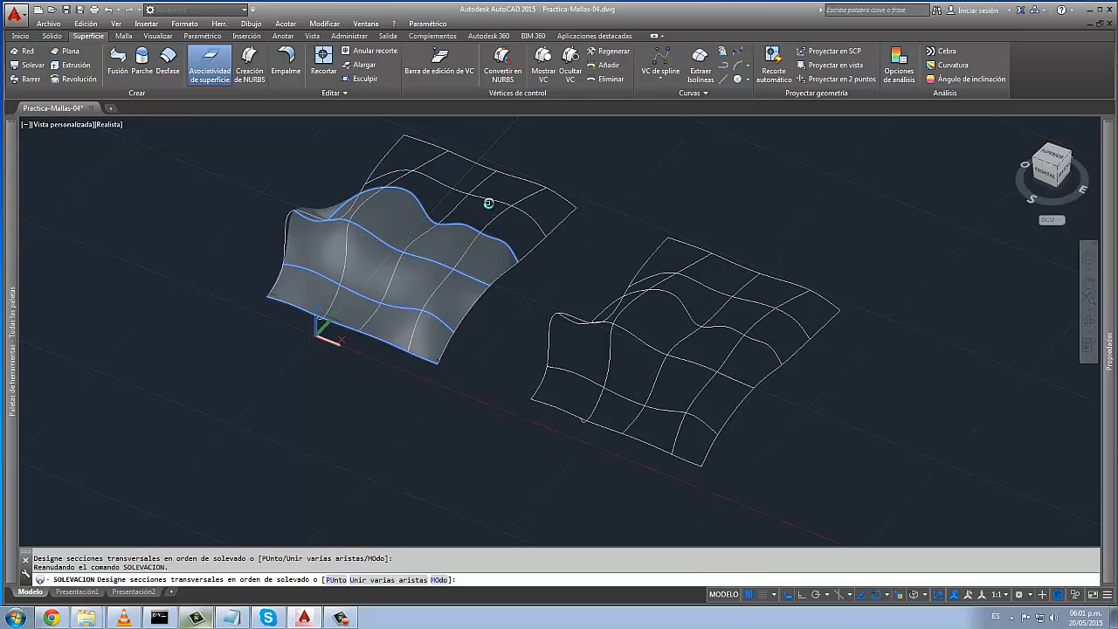
{"action": "left_click", "coordinate": [490, 200]}
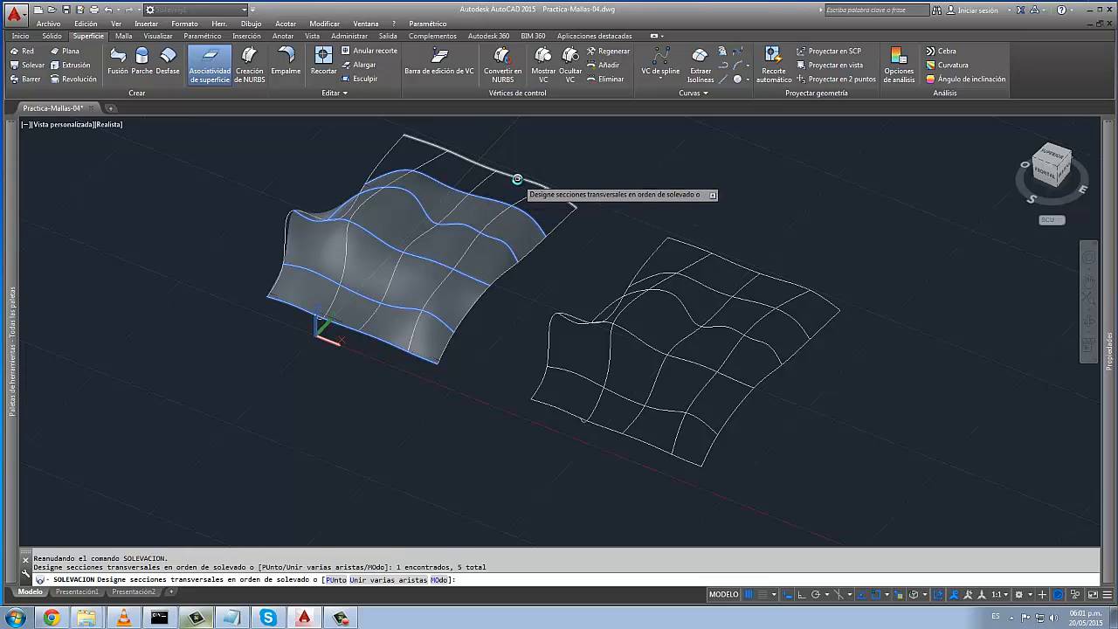
{"action": "left_click", "coordinate": [517, 184]}
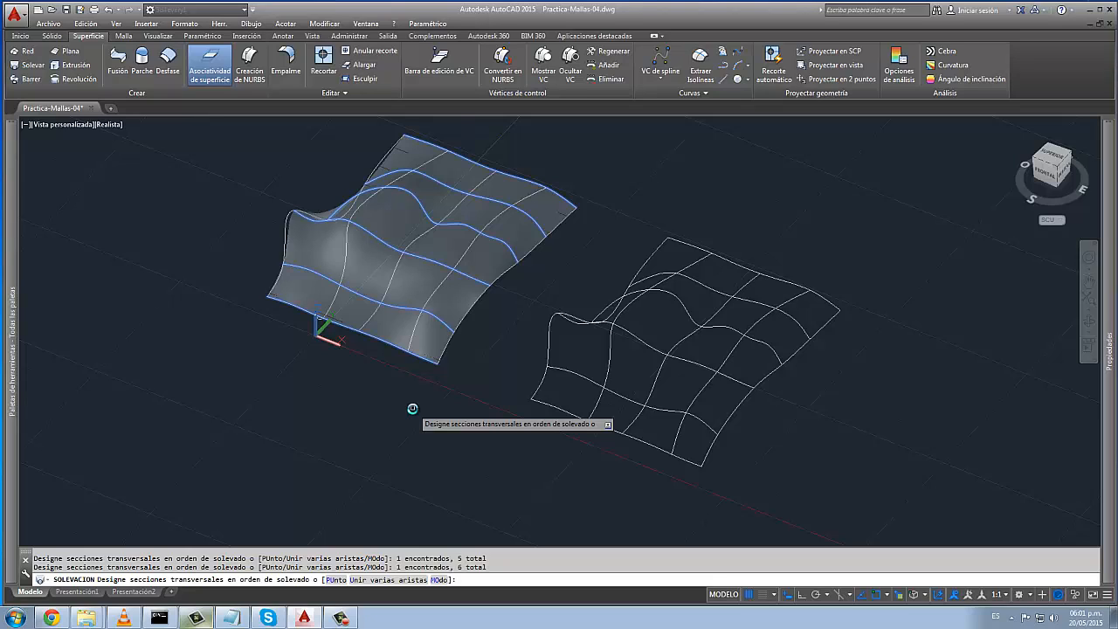
{"action": "key", "text": "Return"}
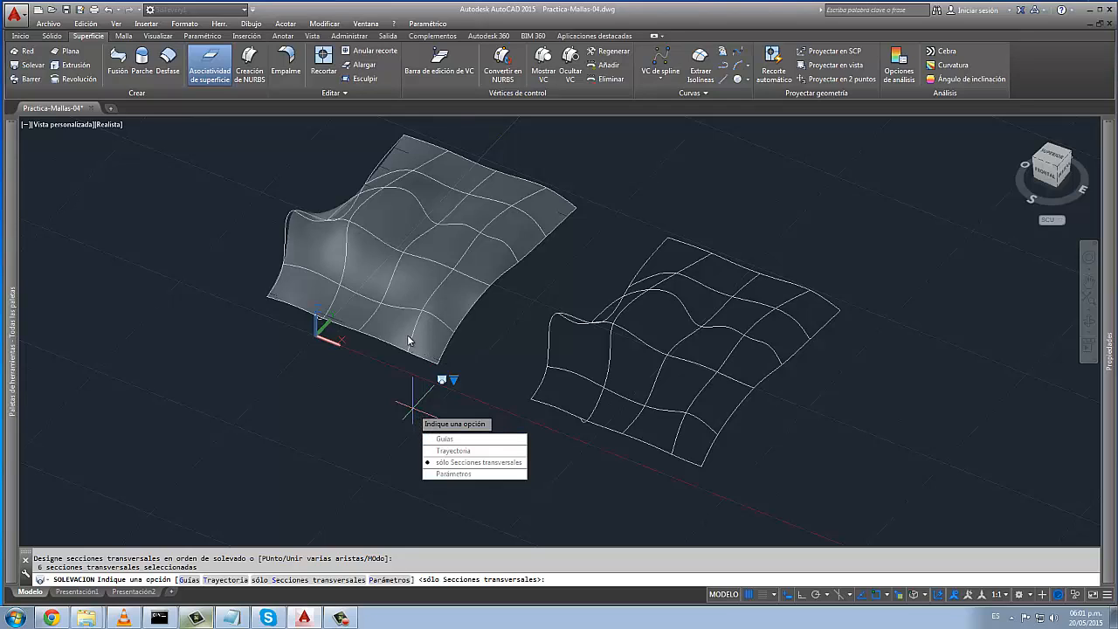
- Compare the Reglada, Ajuste suave, Normal a and Ángulos de inclinación controls in the loft parameters and create the surface with Ajuste suave
{"action": "left_click", "coordinate": [465, 473]}
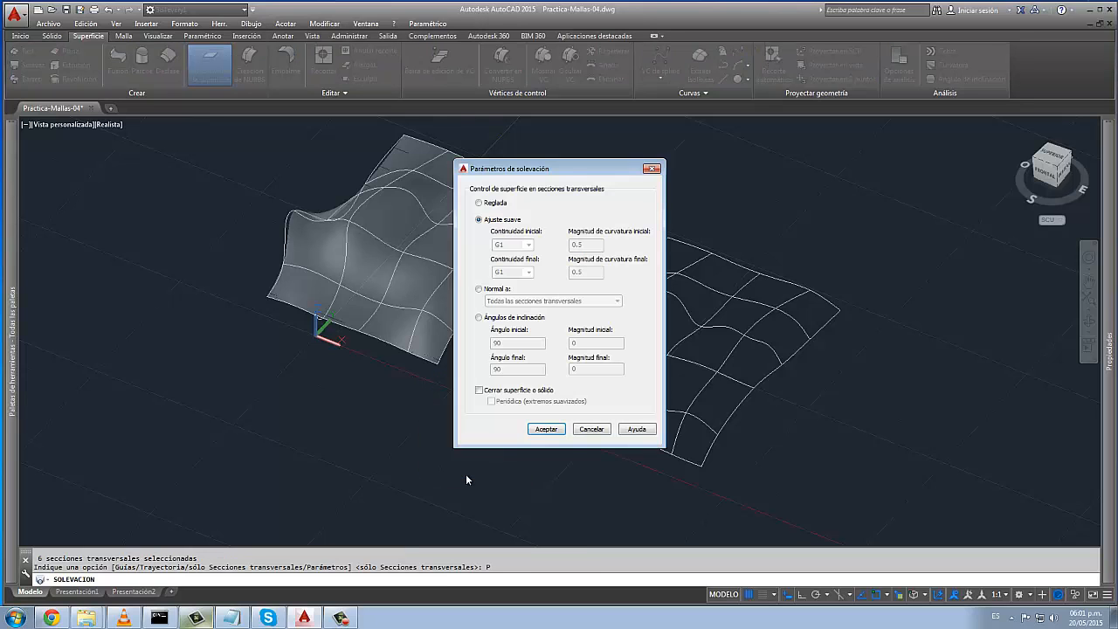
{"action": "left_click_drag", "start_coordinate": [570, 176], "coordinate": [715, 144]}
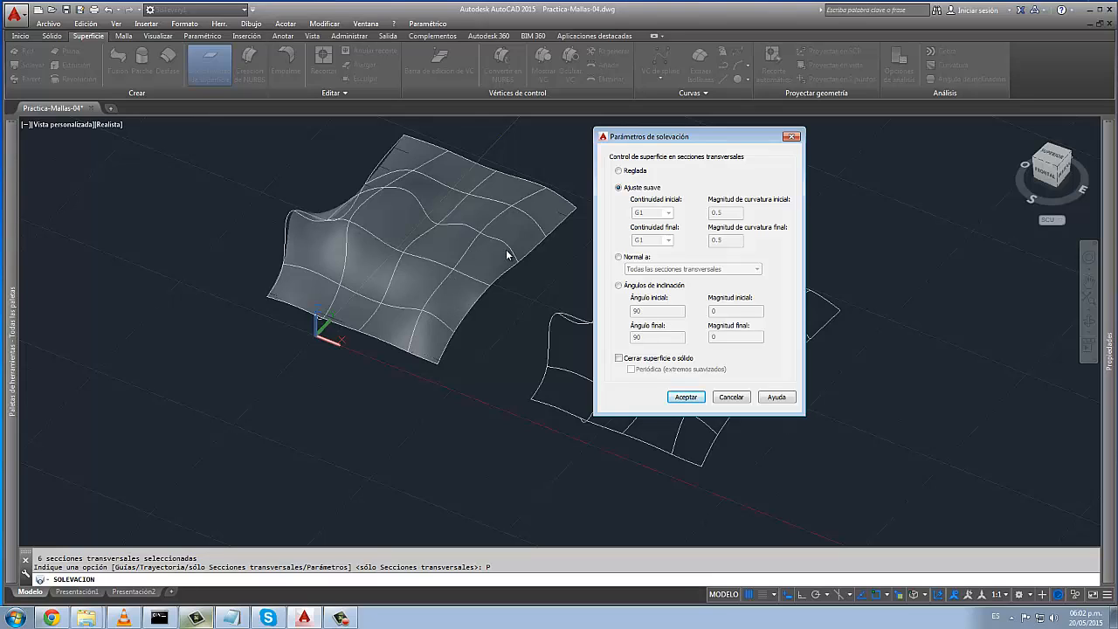
{"action": "left_click", "coordinate": [619, 171]}
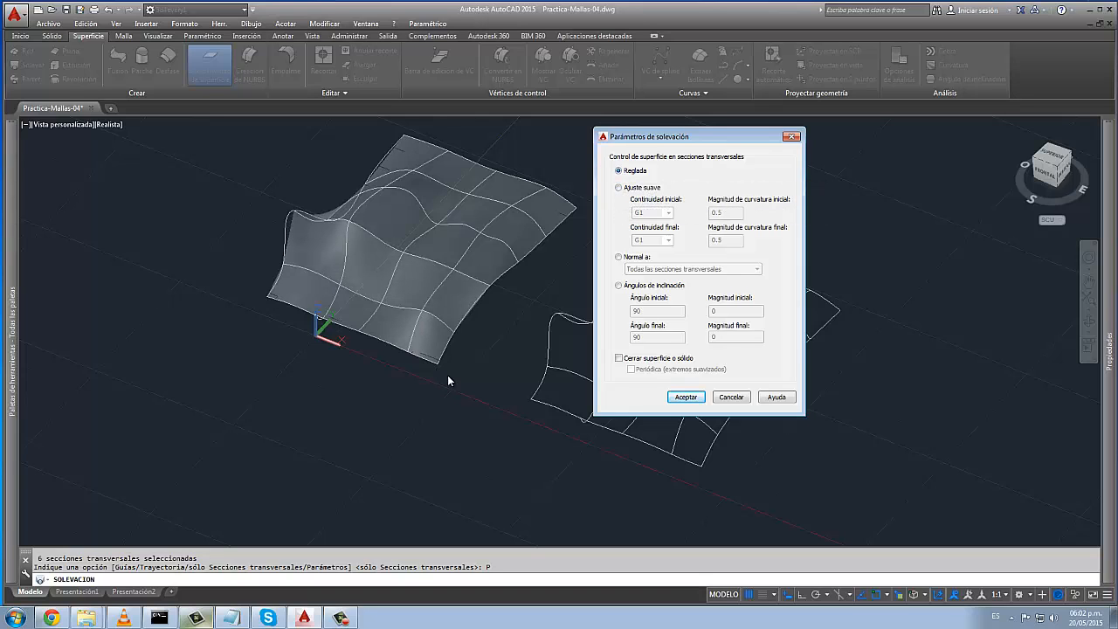
{"action": "left_click", "coordinate": [619, 188]}
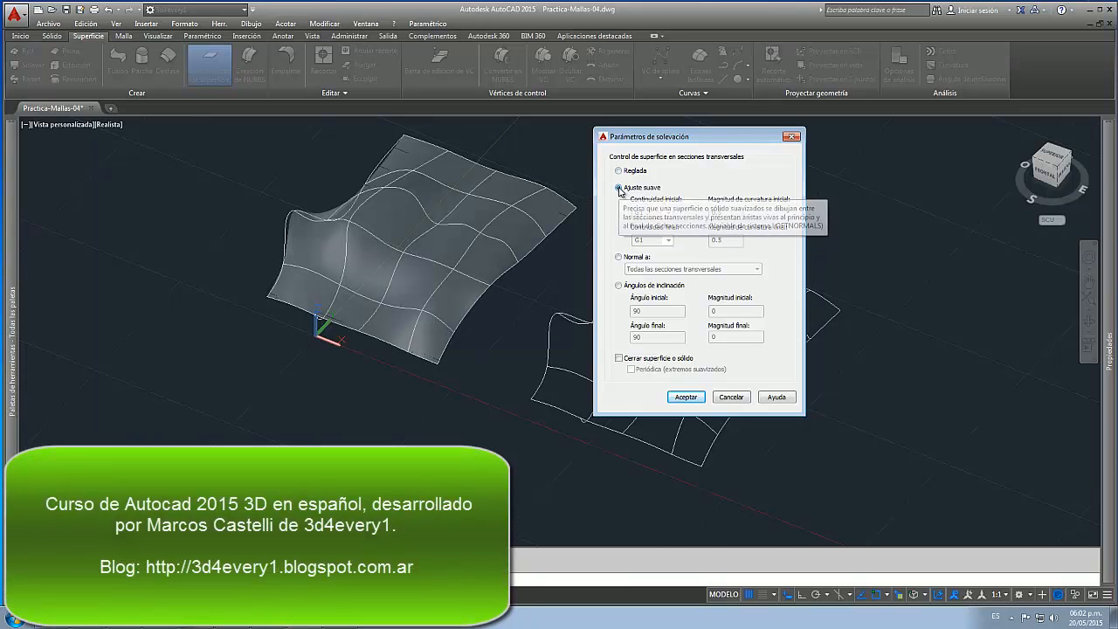
{"action": "left_click", "coordinate": [619, 171]}
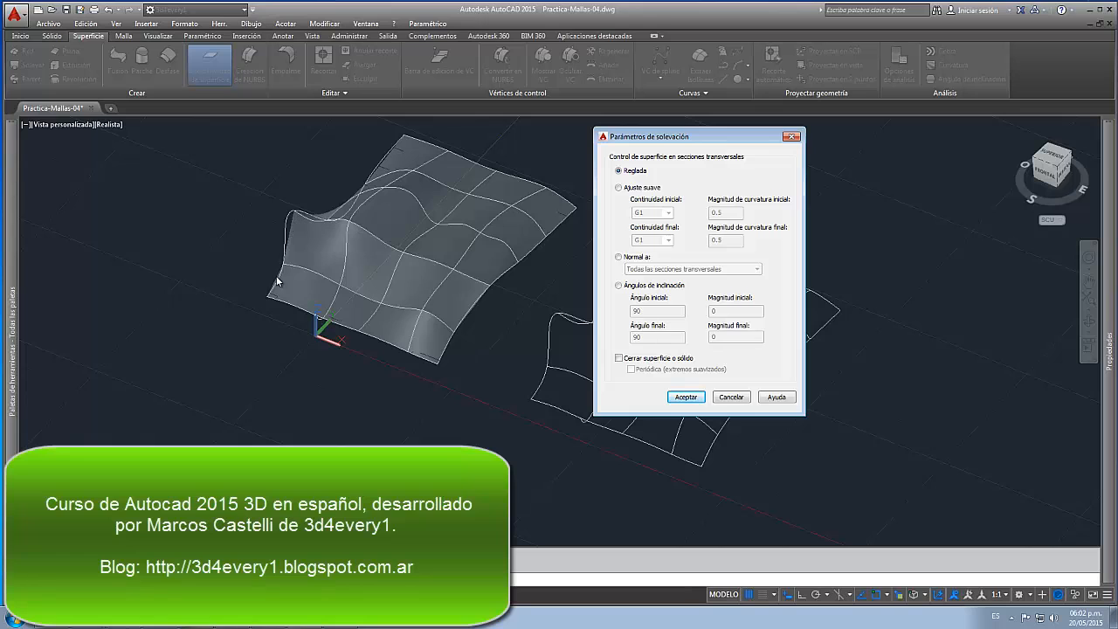
{"action": "left_click", "coordinate": [619, 188]}
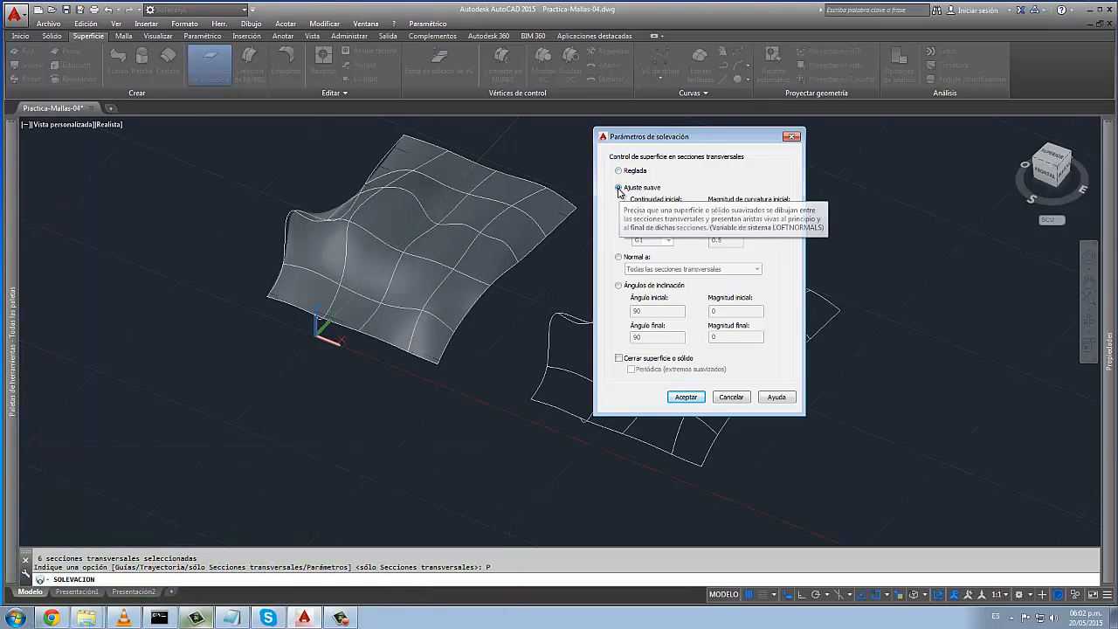
{"action": "left_click", "coordinate": [619, 258]}
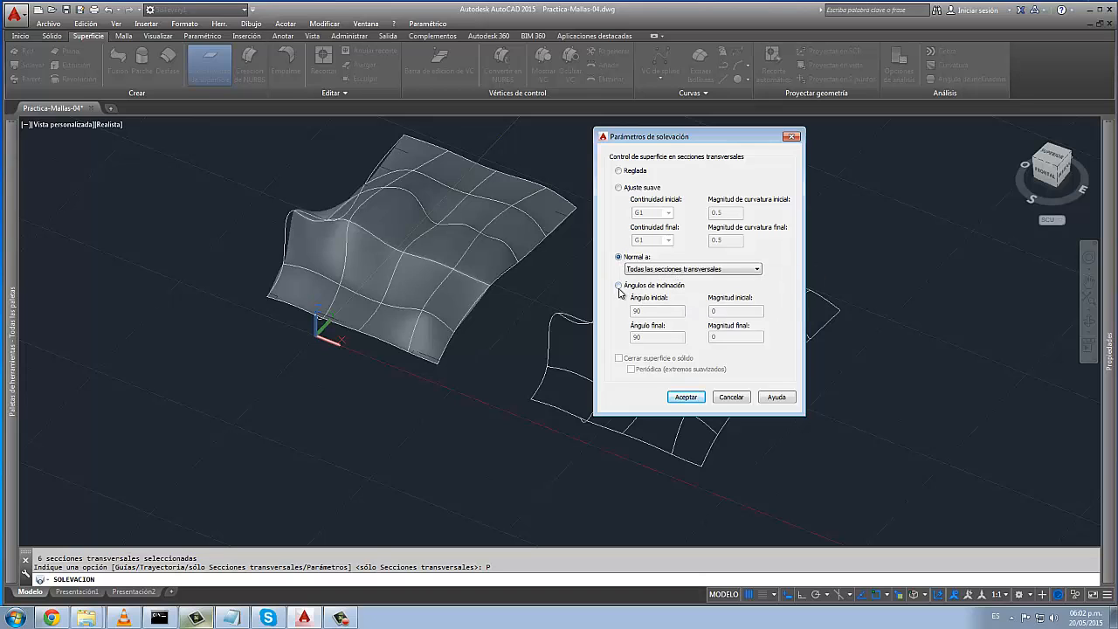
{"action": "left_click", "coordinate": [619, 286]}
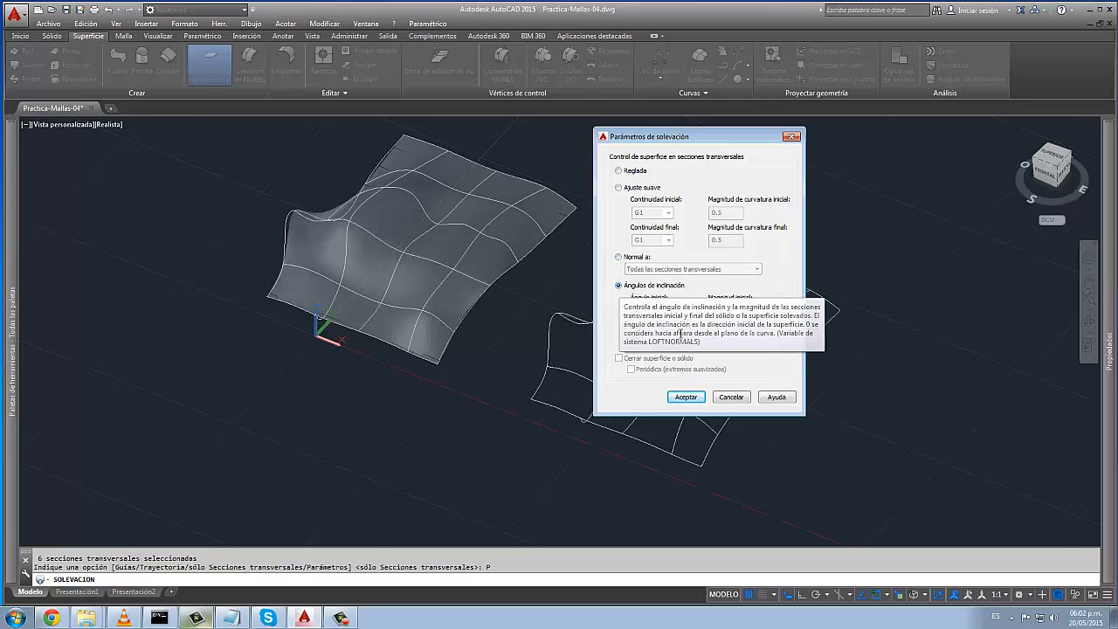
{"action": "left_click", "coordinate": [619, 187]}
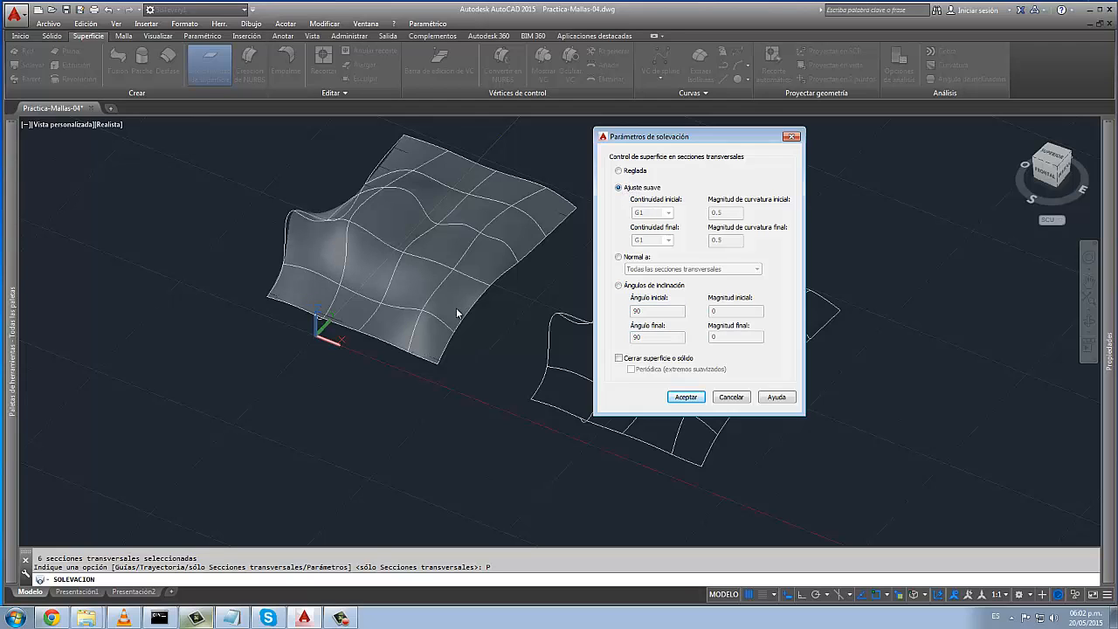
{"action": "left_click", "coordinate": [685, 398]}
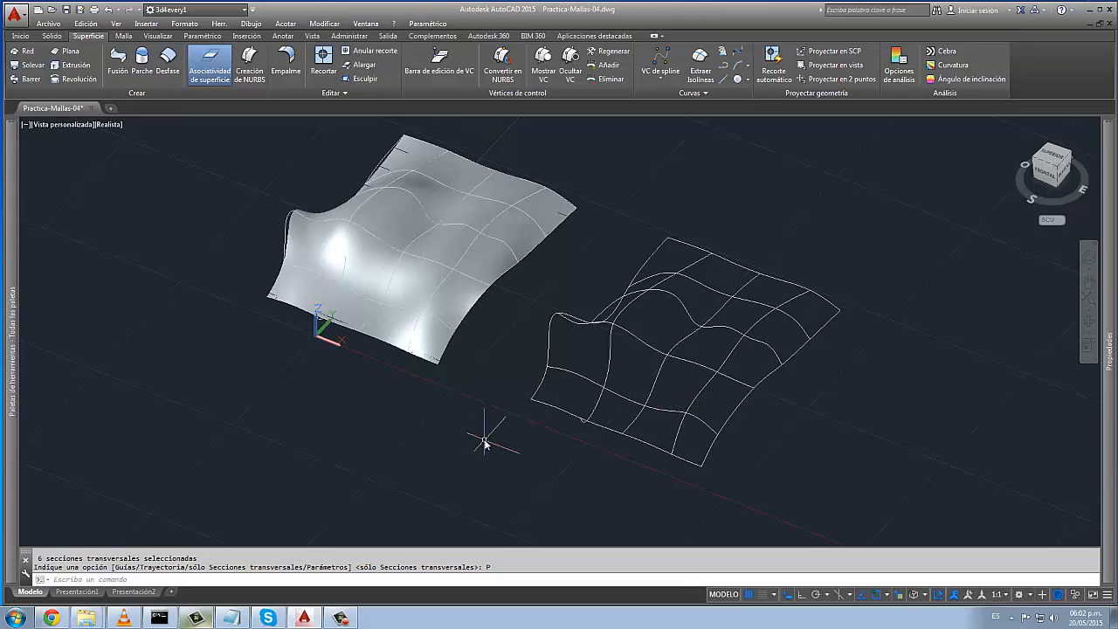
- Select the lofted surface and try the Normal a todas las secciones option on it
{"action": "middle_click_drag", "start_coordinate": [483, 444], "coordinate": [468, 426], "text": "shift"}
{"action": "left_click", "coordinate": [465, 278]}
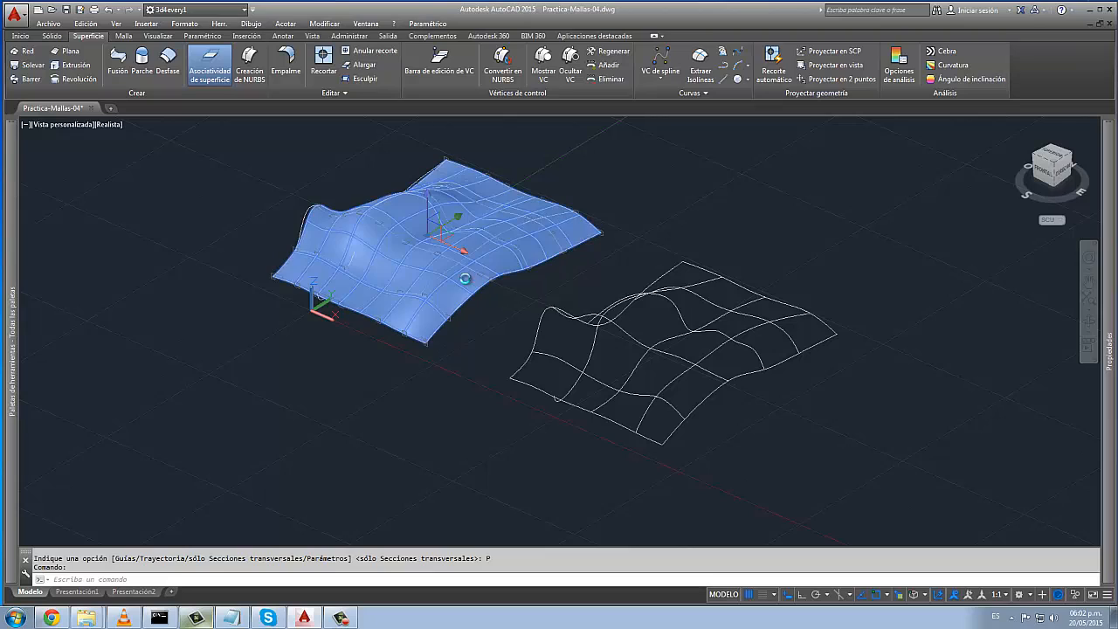
{"action": "left_click", "coordinate": [624, 233]}
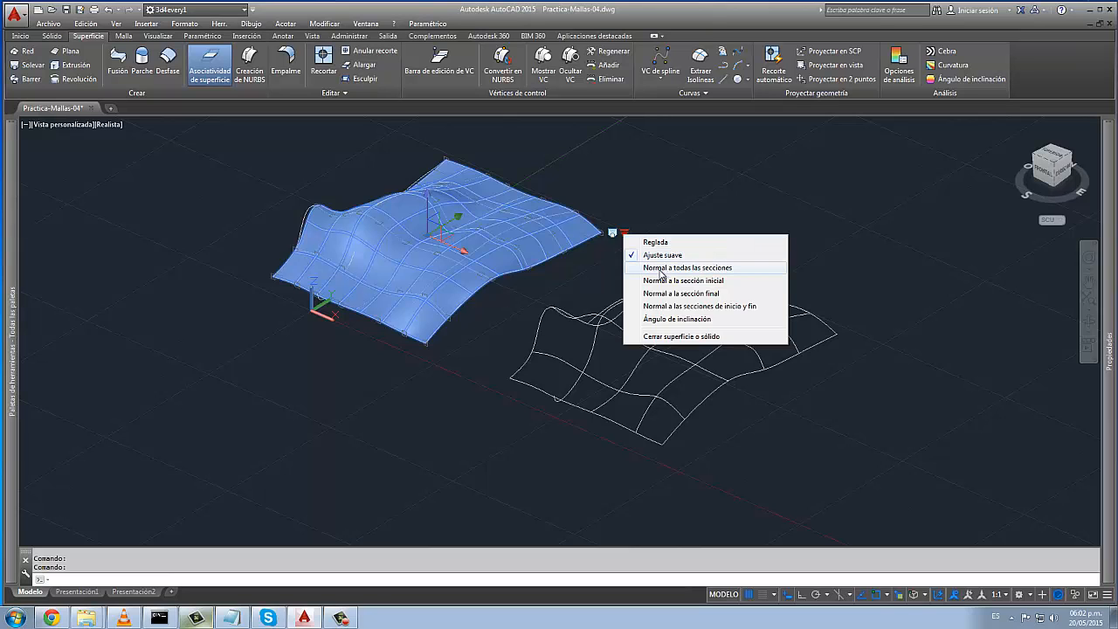
{"action": "left_click", "coordinate": [660, 269]}
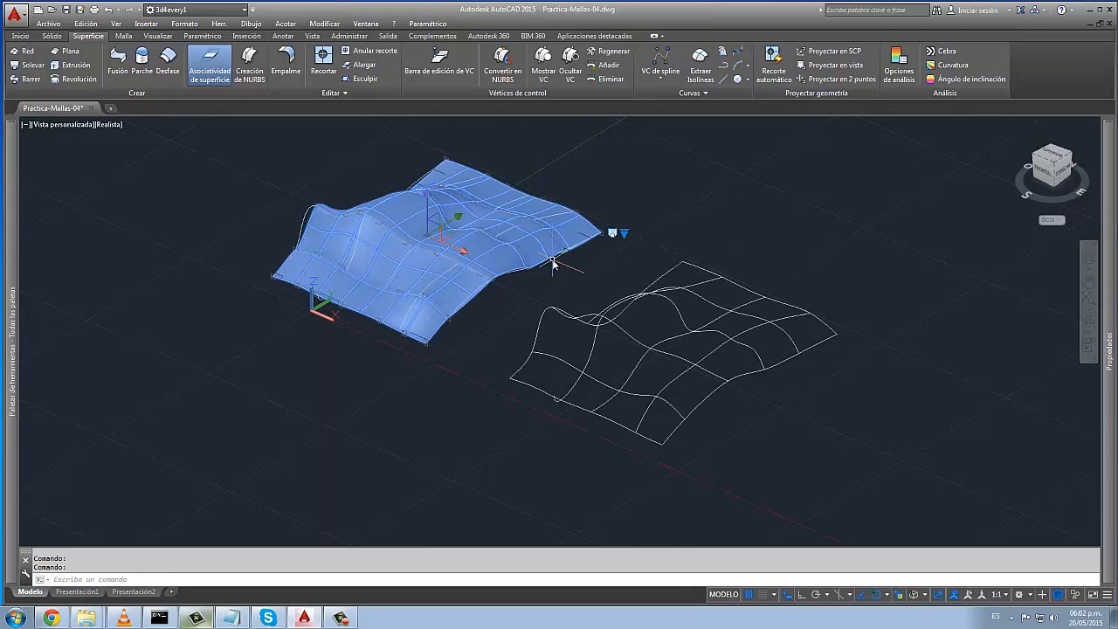
- Try making the lofted surface normal to the initial section, the final section and both end sections, and restore Ajuste suave
{"action": "scroll", "coordinate": [554, 260], "scroll_direction": "up", "scroll_amount": 5}
{"action": "mouse_move", "coordinate": [623, 344]}
{"action": "middle_mouse_down", "text": "shift"}
{"action": "mouse_move", "coordinate": [623, 309]}
{"action": "mouse_move", "coordinate": [693, 374]}
{"action": "mouse_move", "coordinate": [638, 337]}
{"action": "middle_mouse_up", "text": "shift"}
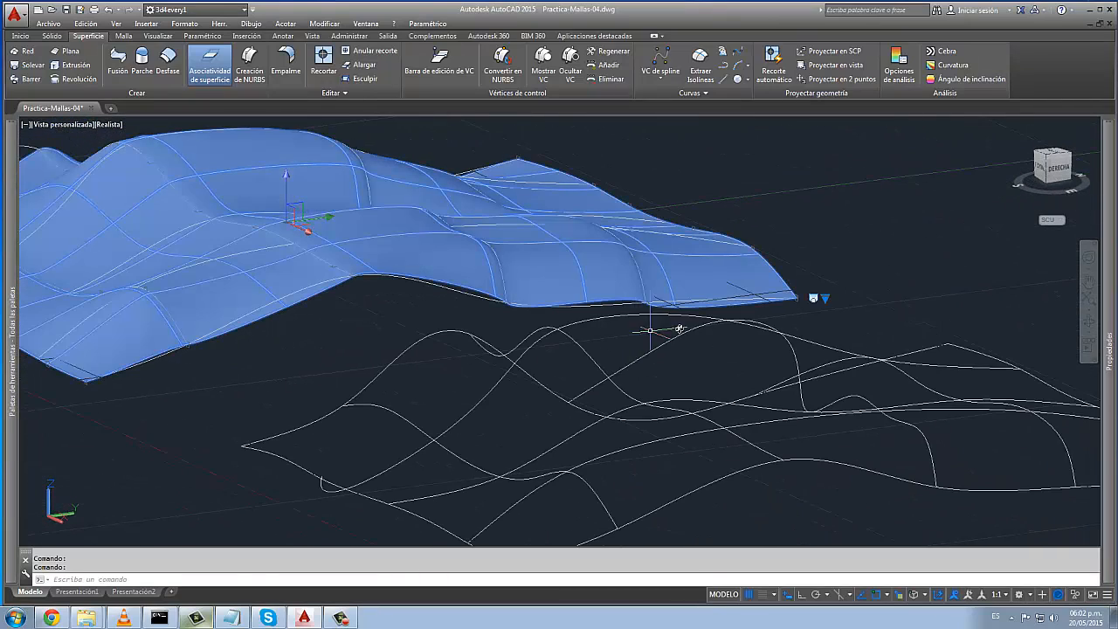
{"action": "left_click", "coordinate": [824, 298]}
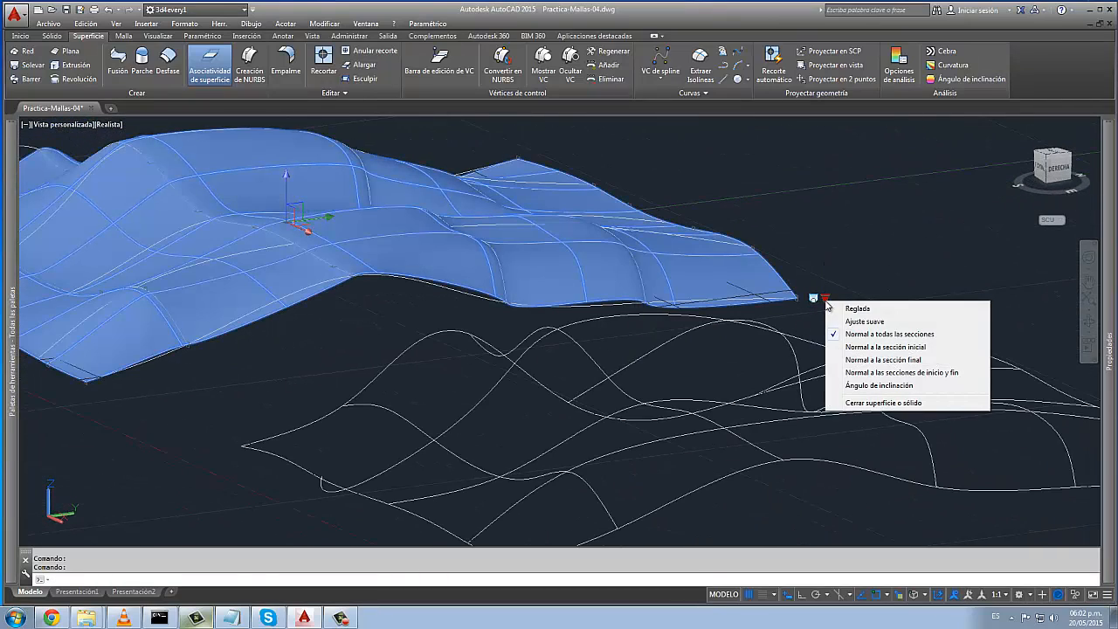
{"action": "left_click", "coordinate": [857, 349]}
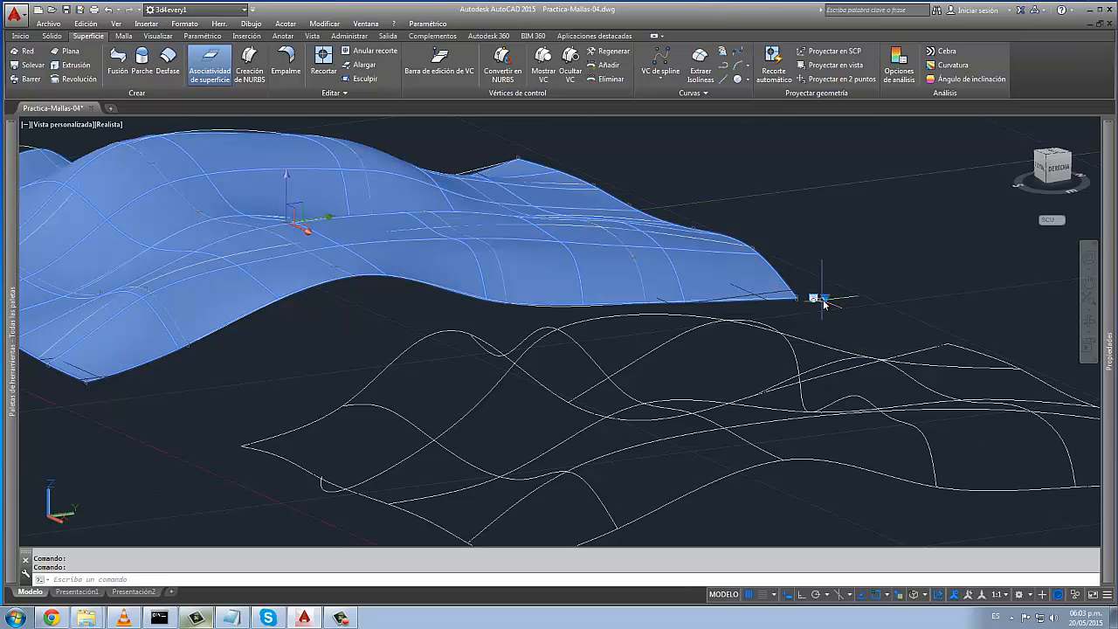
{"action": "left_click", "coordinate": [825, 298]}
{"action": "left_click", "coordinate": [847, 352]}
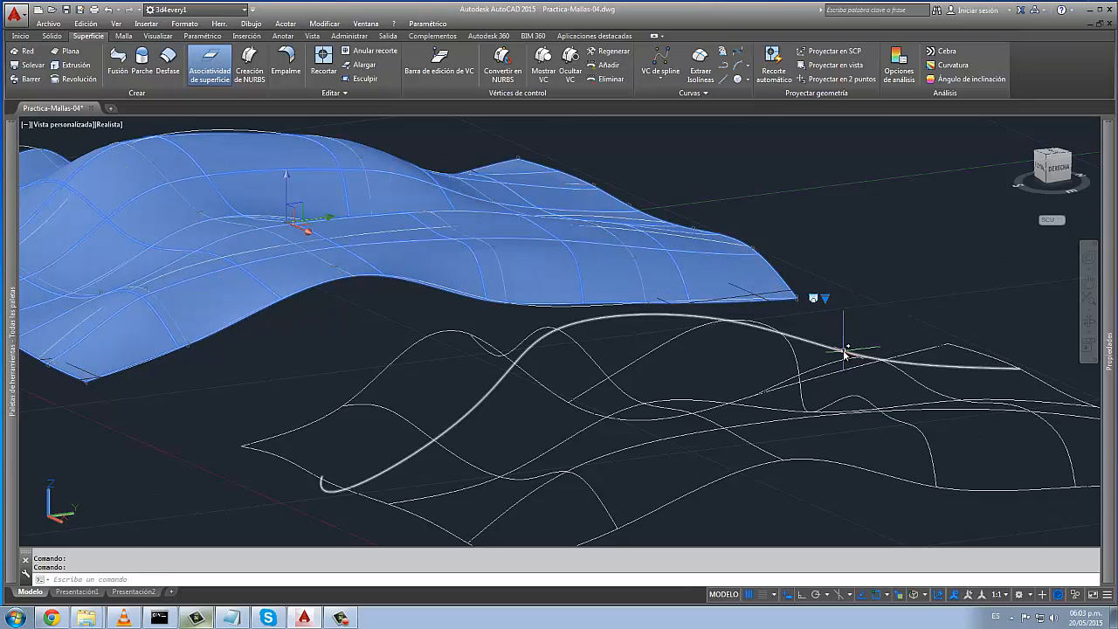
{"action": "left_click", "coordinate": [825, 299]}
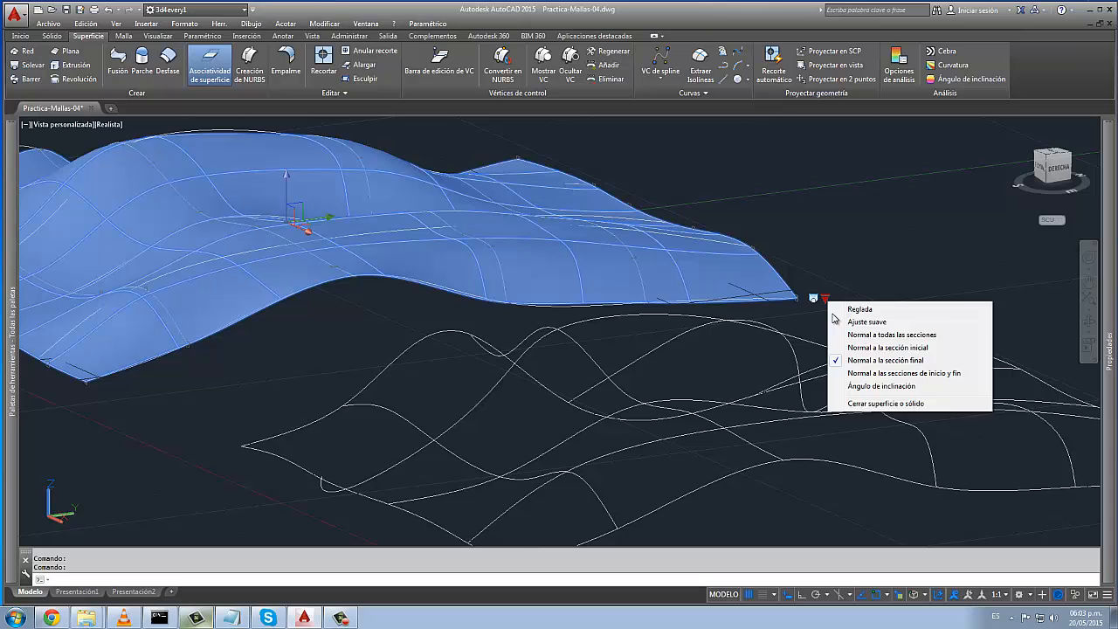
{"action": "left_click", "coordinate": [858, 374]}
{"action": "left_click", "coordinate": [824, 299]}
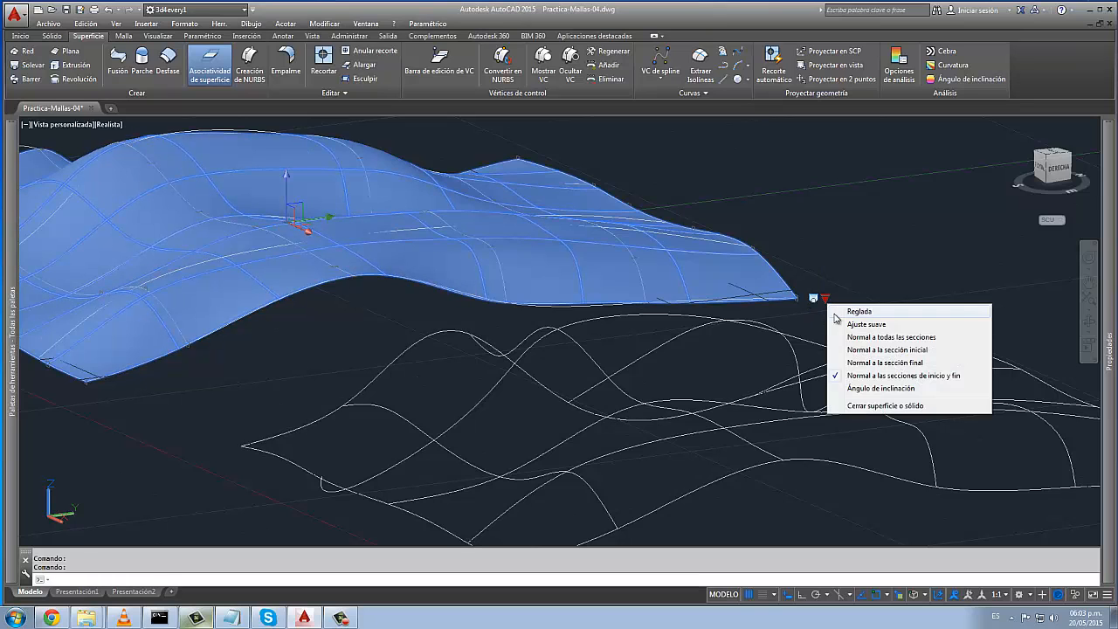
{"action": "left_click", "coordinate": [860, 324]}
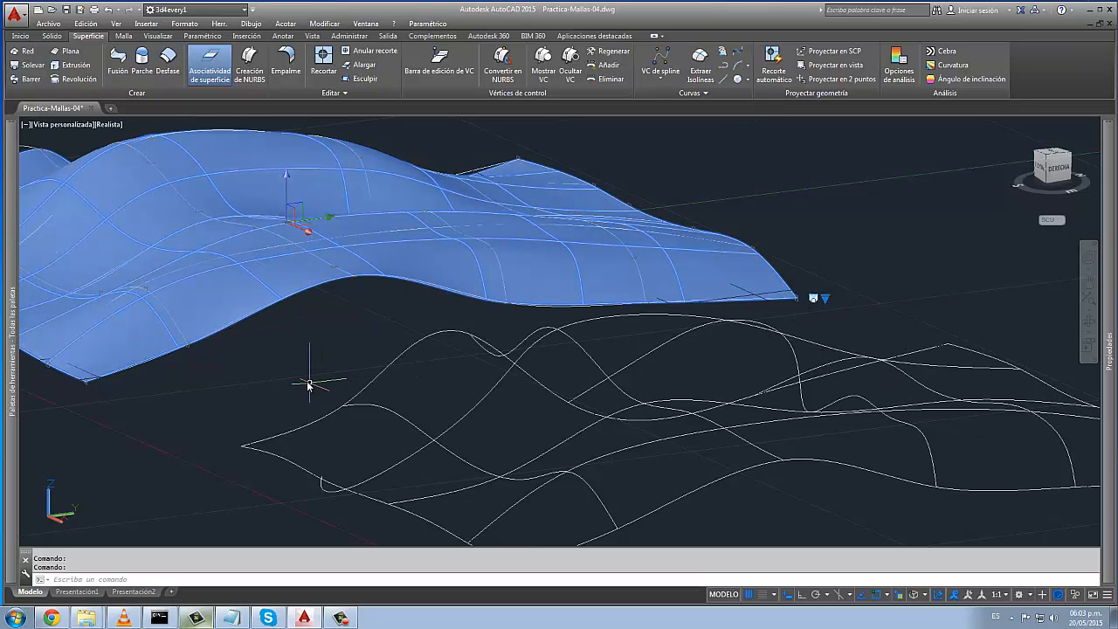
- Start a surface loft and select the seven transverse curves of the second curve network as cross sections, from front edge to back edge
{"action": "middle_click_drag", "start_coordinate": [308, 384], "coordinate": [392, 427], "text": "shift"}
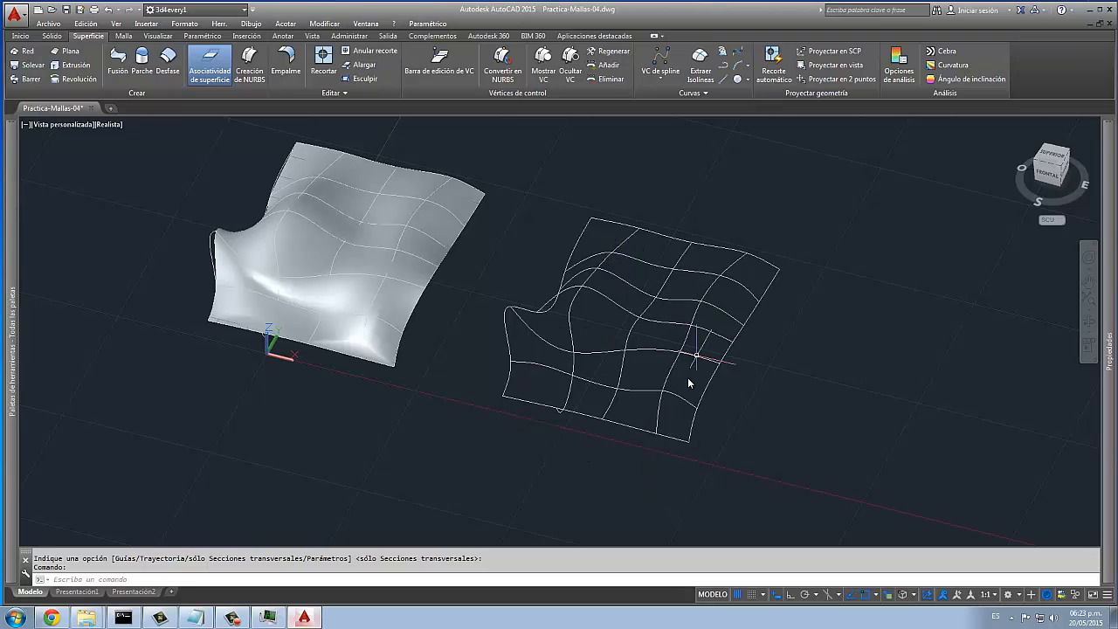
{"action": "left_click", "coordinate": [33, 67]}
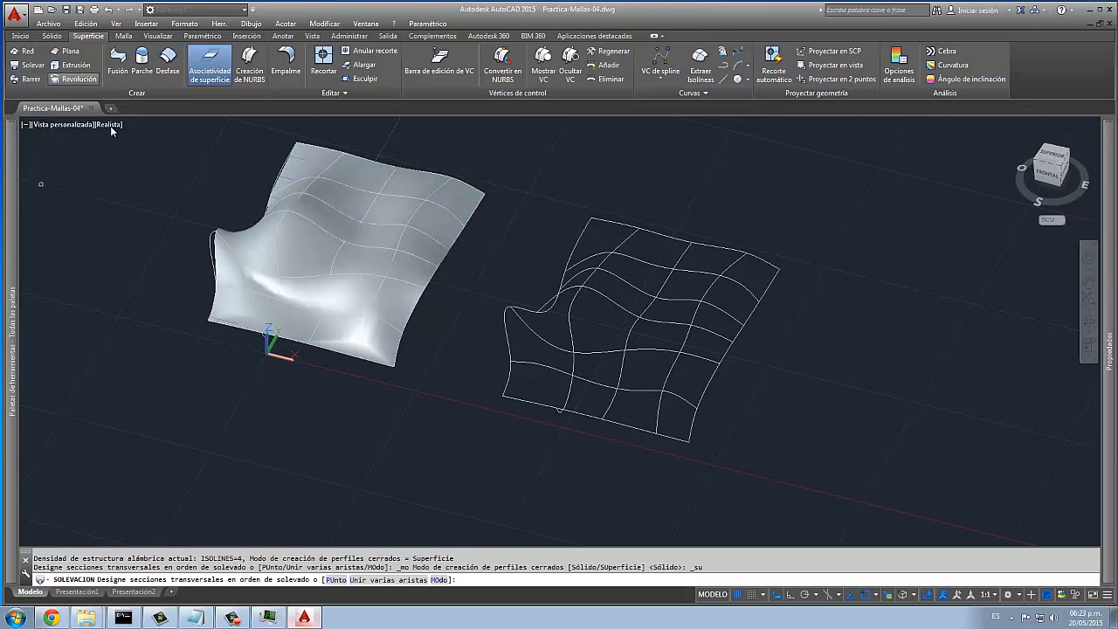
{"action": "left_click", "coordinate": [619, 421]}
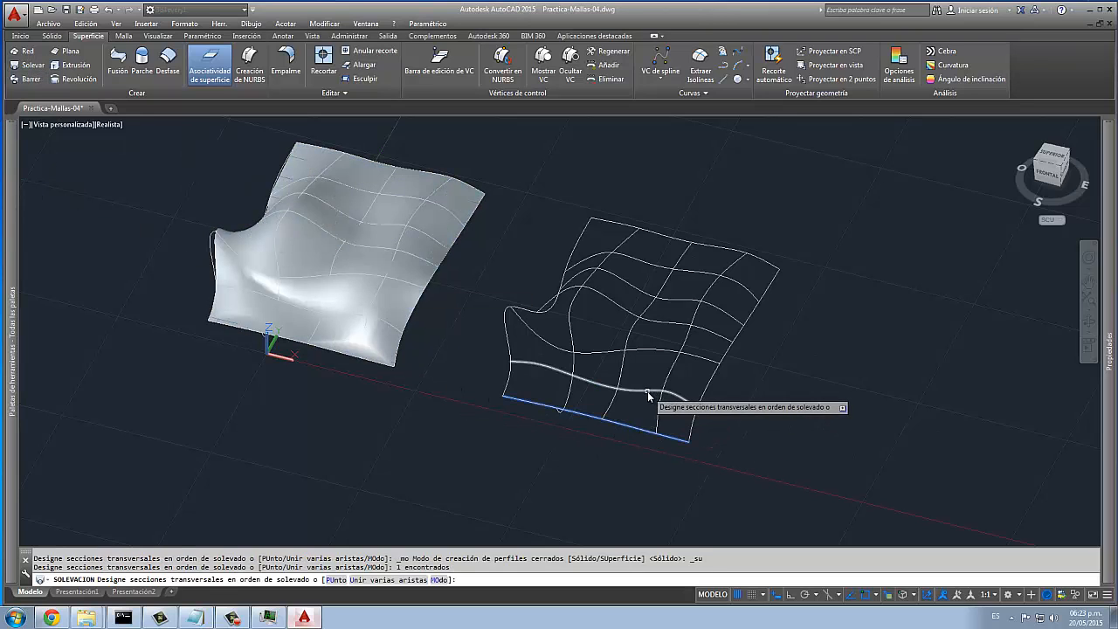
{"action": "left_click", "coordinate": [649, 394]}
{"action": "left_click", "coordinate": [668, 351]}
{"action": "left_click", "coordinate": [671, 326]}
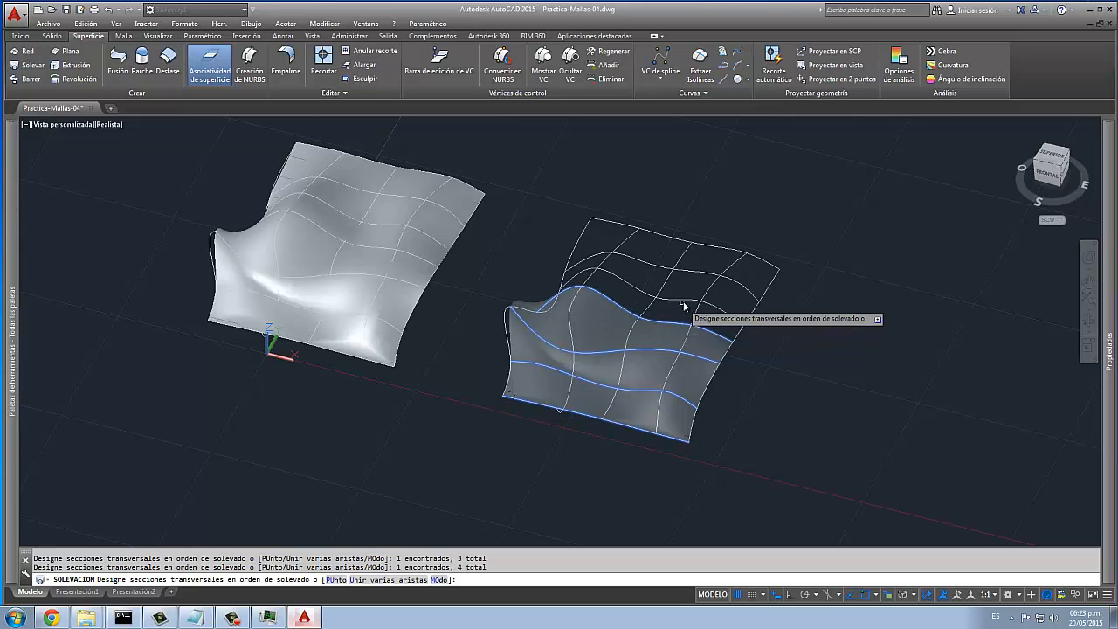
{"action": "left_click", "coordinate": [686, 299]}
{"action": "left_click", "coordinate": [698, 274]}
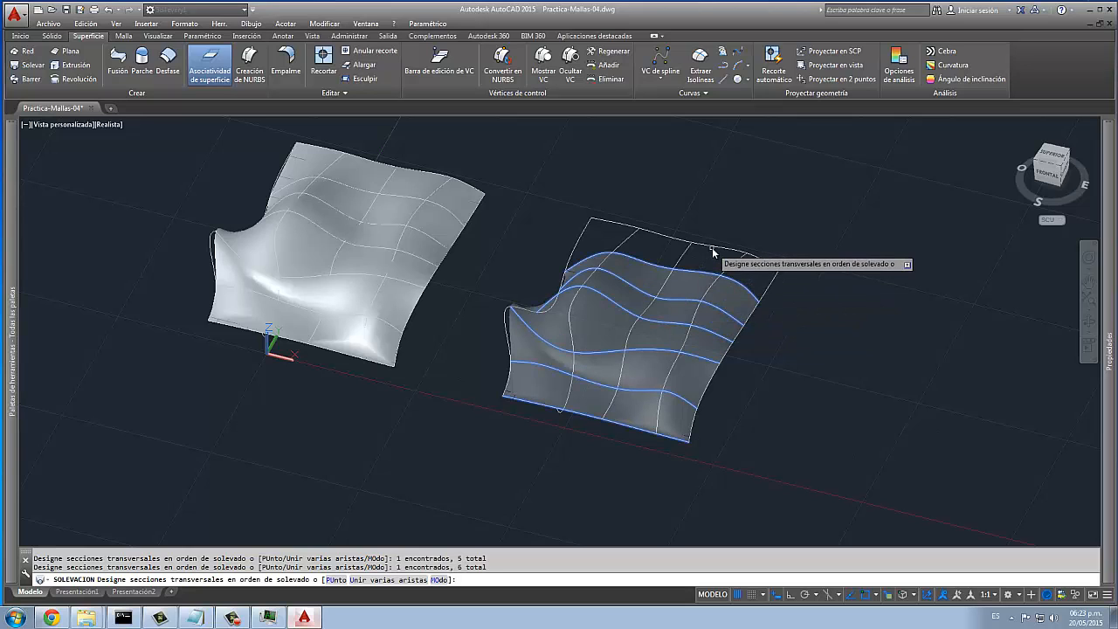
{"action": "left_click", "coordinate": [717, 251]}
{"action": "key", "text": "Return"}
- Use the Guías option with the network's five longitudinal curves as guide profiles and create the lofted surface
{"action": "left_click", "coordinate": [762, 279]}
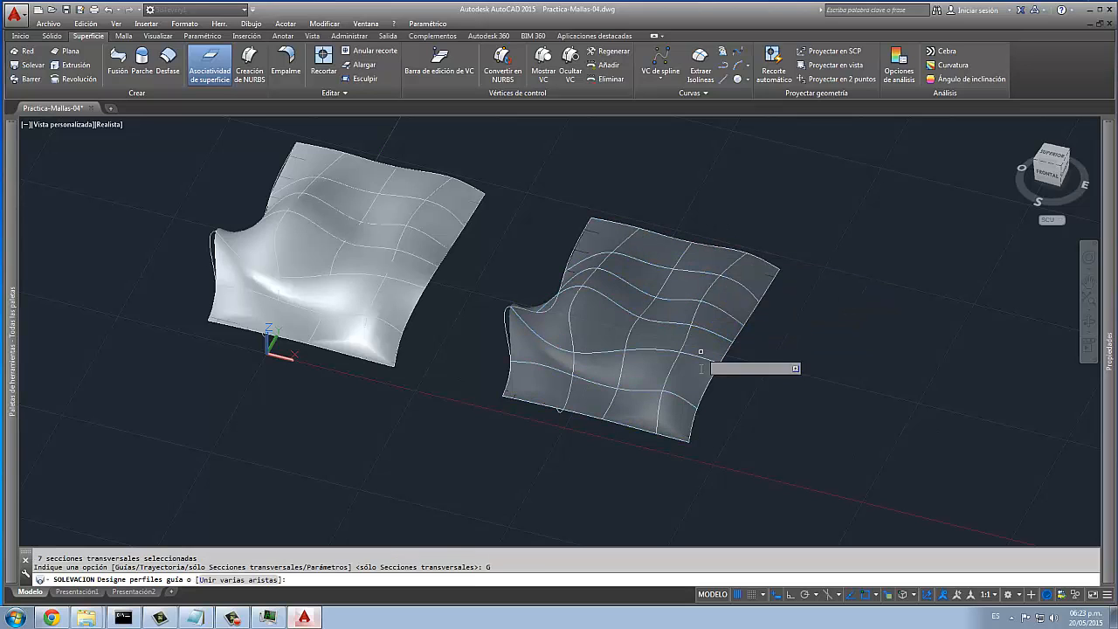
{"action": "left_click", "coordinate": [707, 389]}
{"action": "left_click", "coordinate": [667, 378]}
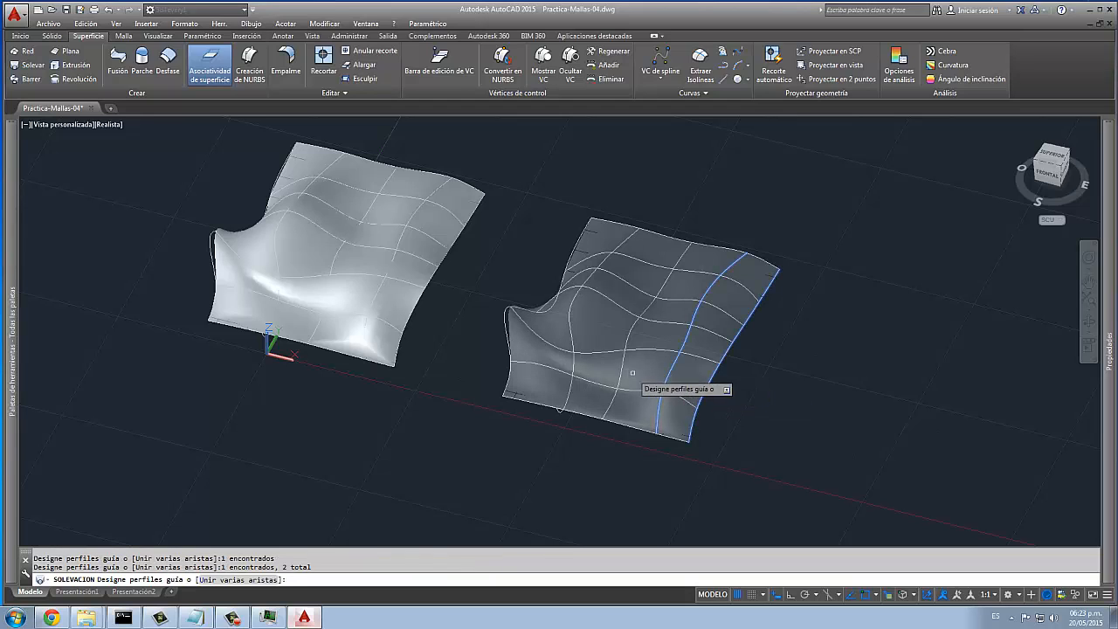
{"action": "left_click", "coordinate": [627, 373]}
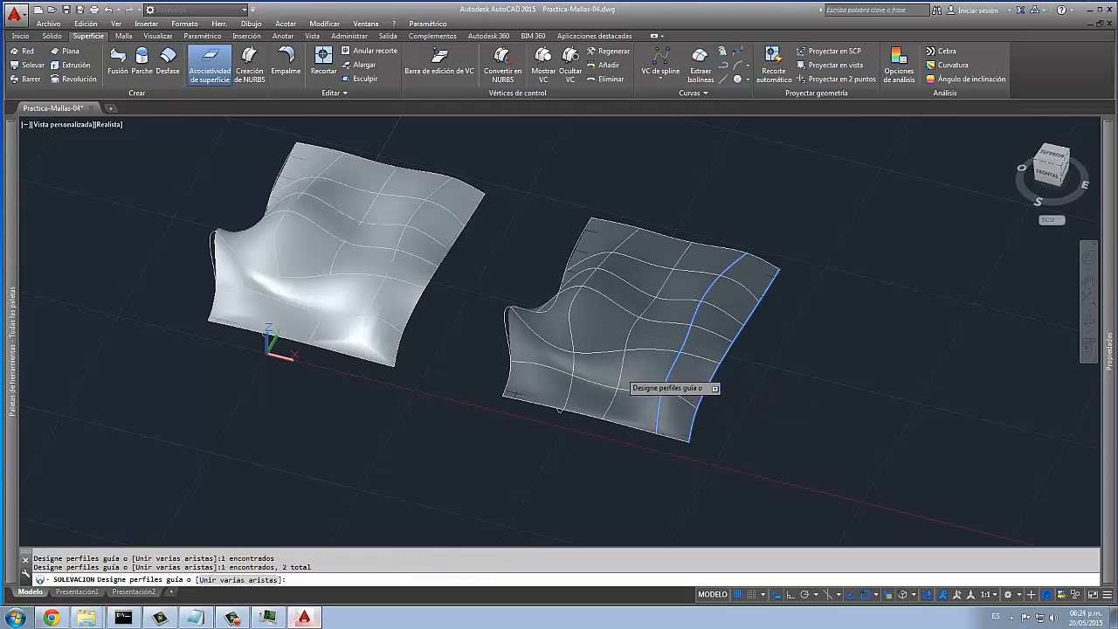
{"action": "left_click", "coordinate": [572, 366]}
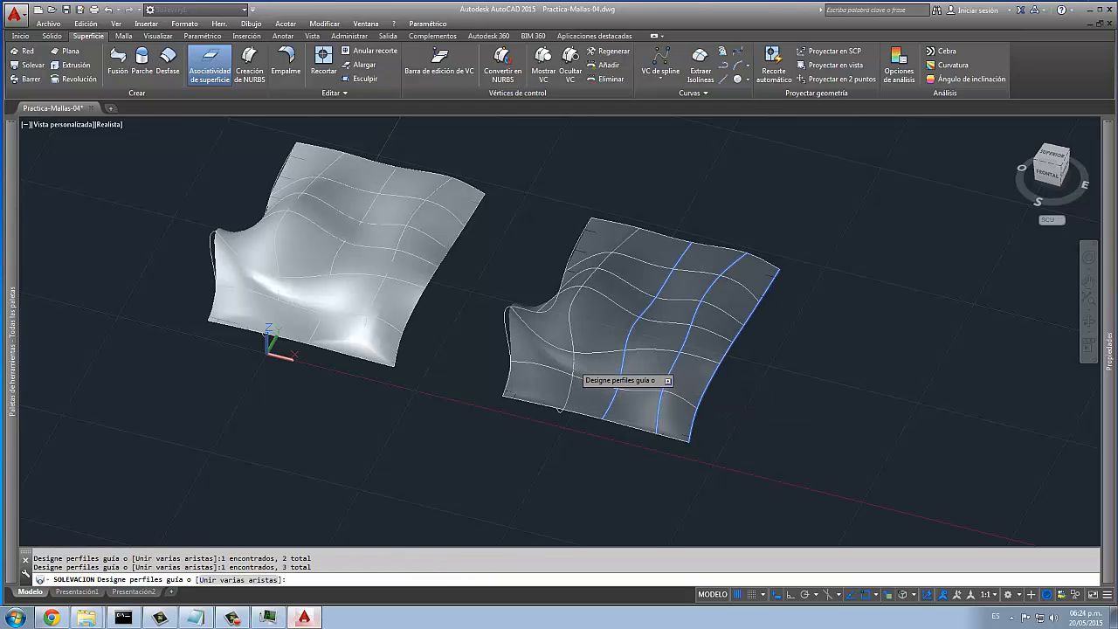
{"action": "left_click", "coordinate": [506, 336]}
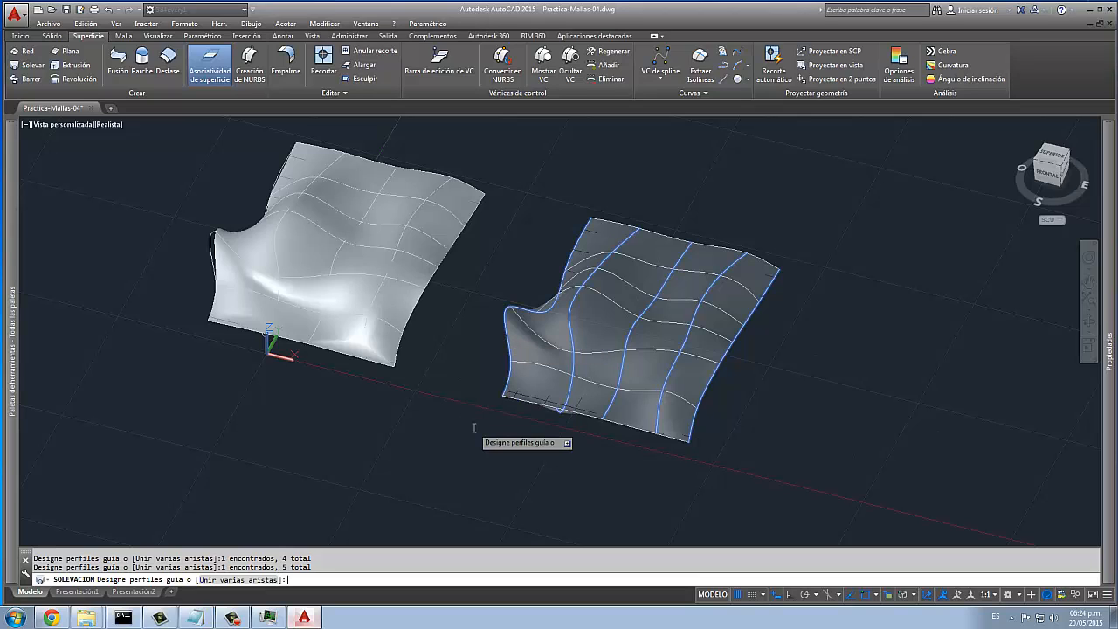
{"action": "key", "text": "Return"}
- Examine the guided loft beside the cross-section-only loft from several angles, comparing how closely each surface follows its curves
{"action": "middle_click_drag", "start_coordinate": [547, 462], "coordinate": [469, 454], "text": "shift"}
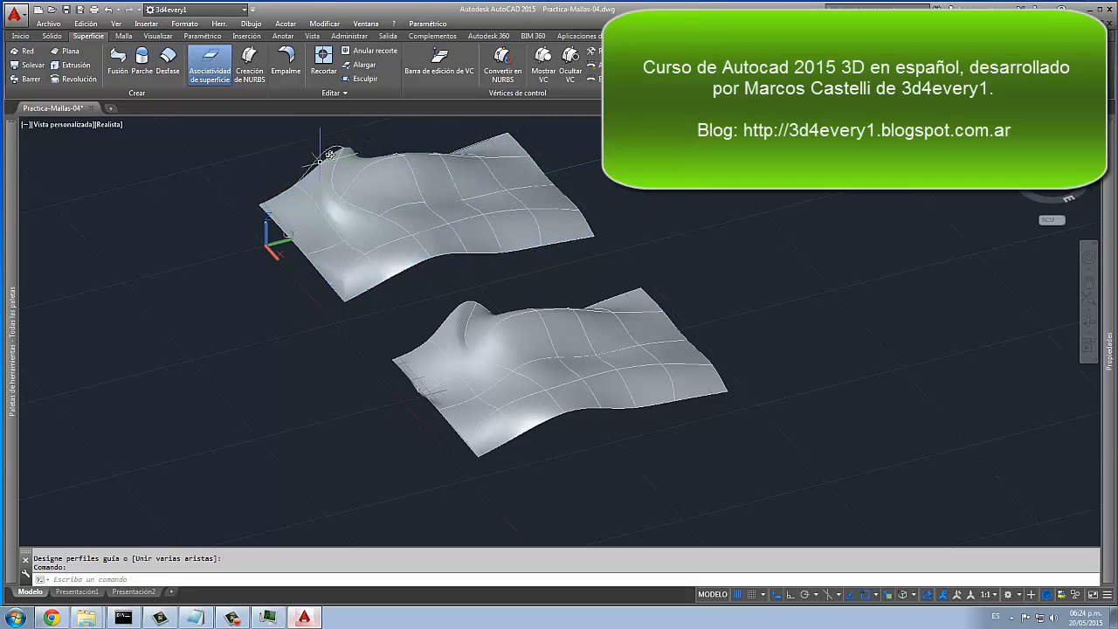
{"action": "middle_click_drag", "start_coordinate": [374, 350], "coordinate": [435, 375], "text": "shift"}
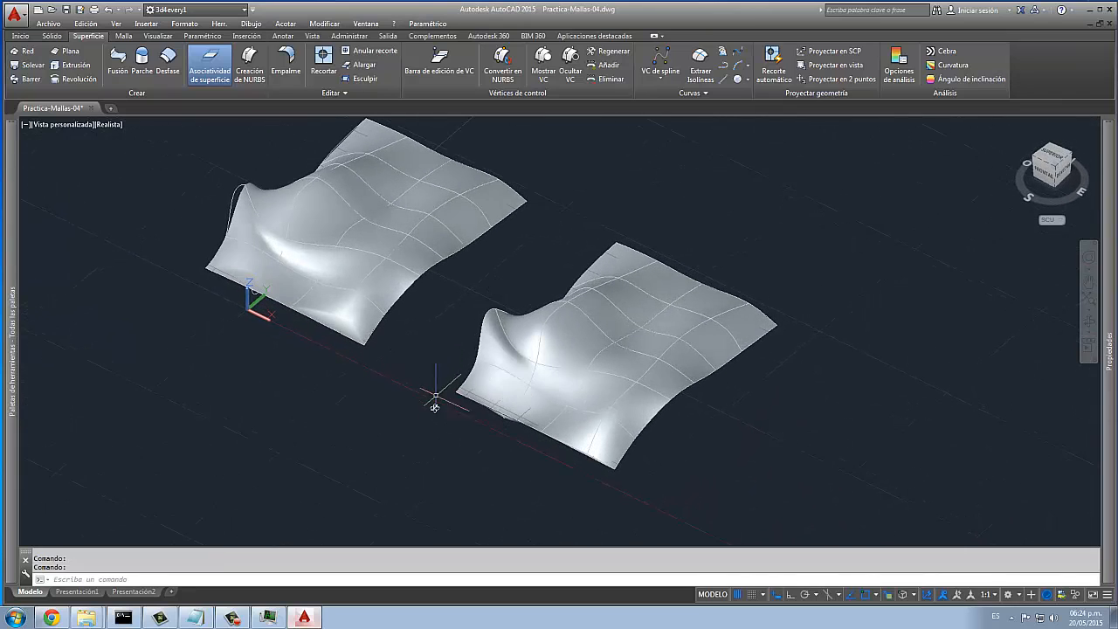
{"action": "middle_click_drag", "start_coordinate": [431, 442], "coordinate": [431, 362], "text": "shift"}
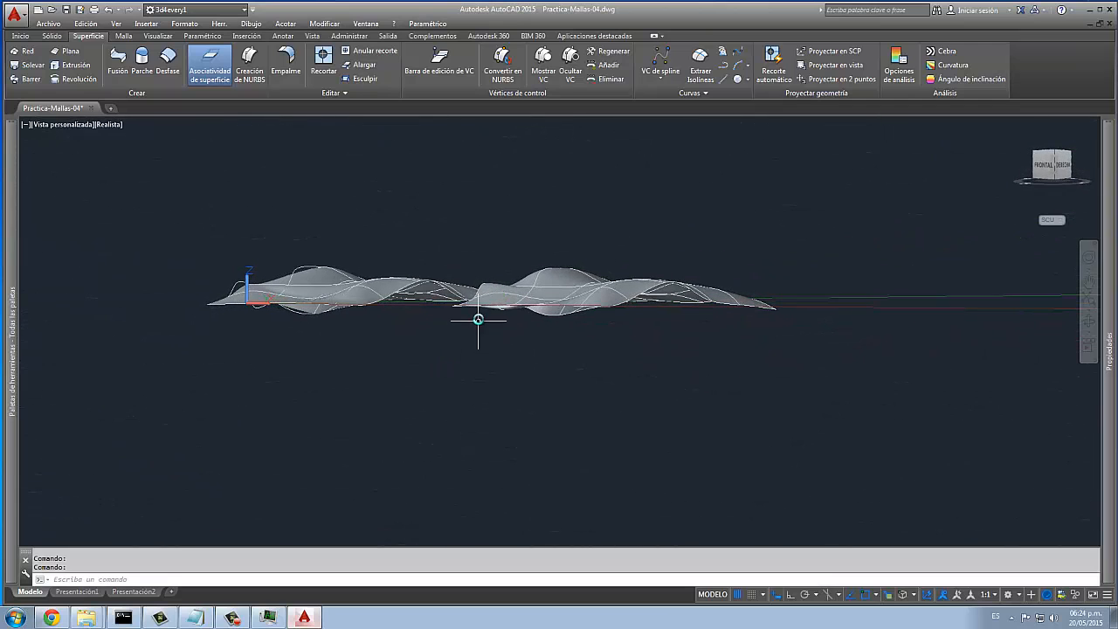
{"action": "middle_click_drag", "start_coordinate": [488, 323], "coordinate": [570, 474], "text": "shift"}
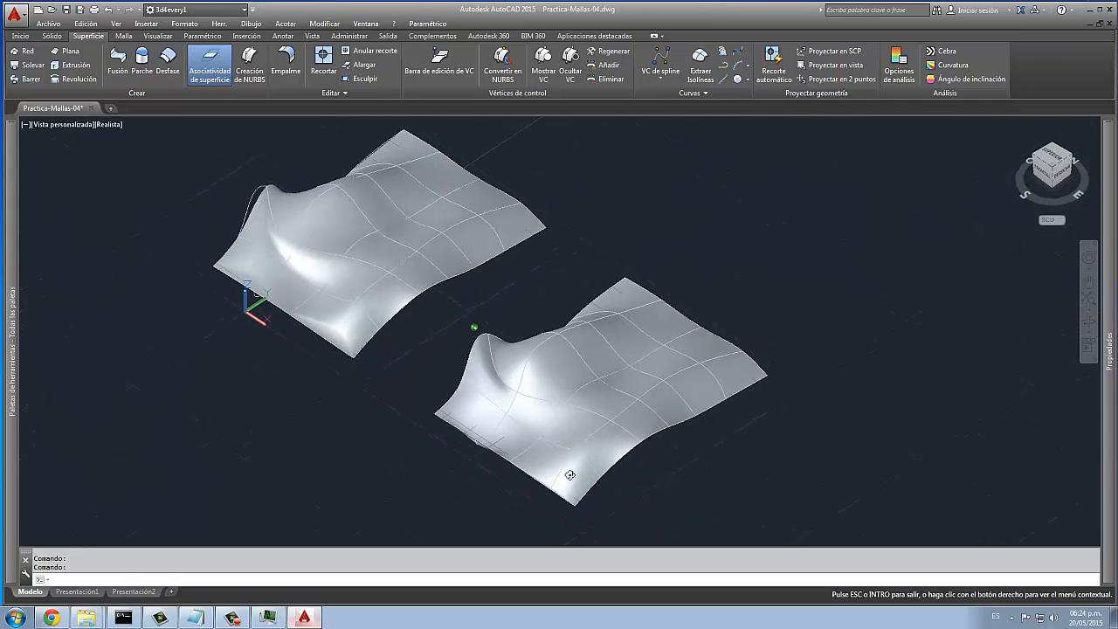
{"action": "scroll", "coordinate": [560, 392], "scroll_direction": "down", "scroll_amount": 4}
{"action": "scroll", "coordinate": [602, 429], "scroll_direction": "up", "scroll_amount": 3}
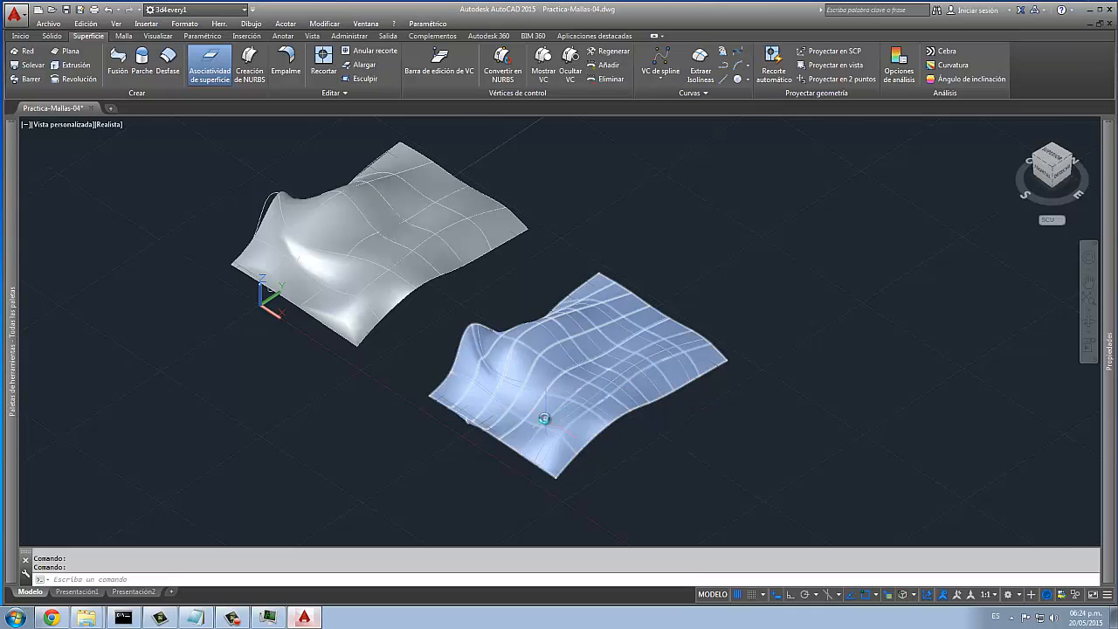
{"action": "middle_click_drag", "start_coordinate": [545, 421], "coordinate": [583, 425], "text": "shift"}
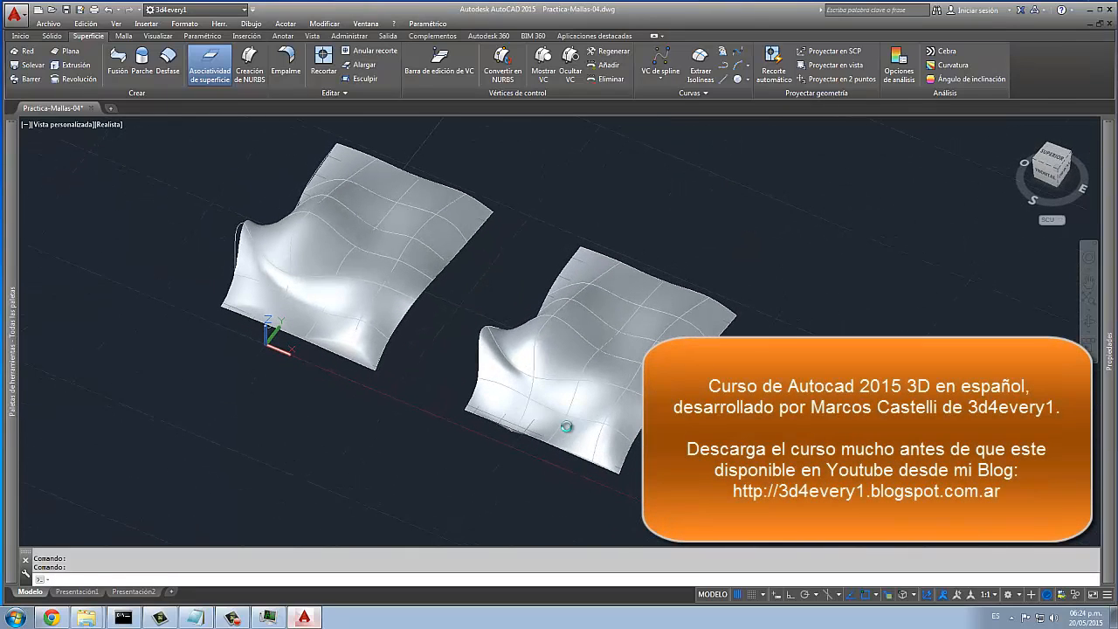